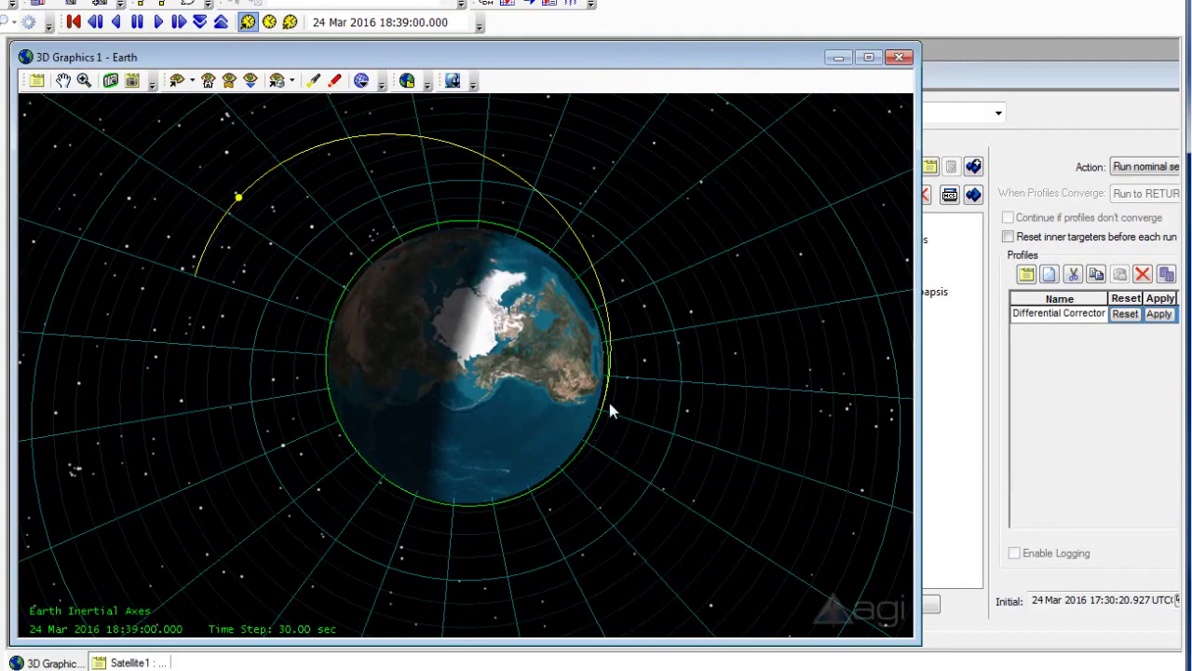
Reset the scenario animation to its start time and bring Satellite1's orbit properties into view.
{"action": "left_click", "coordinate": [76, 21]}
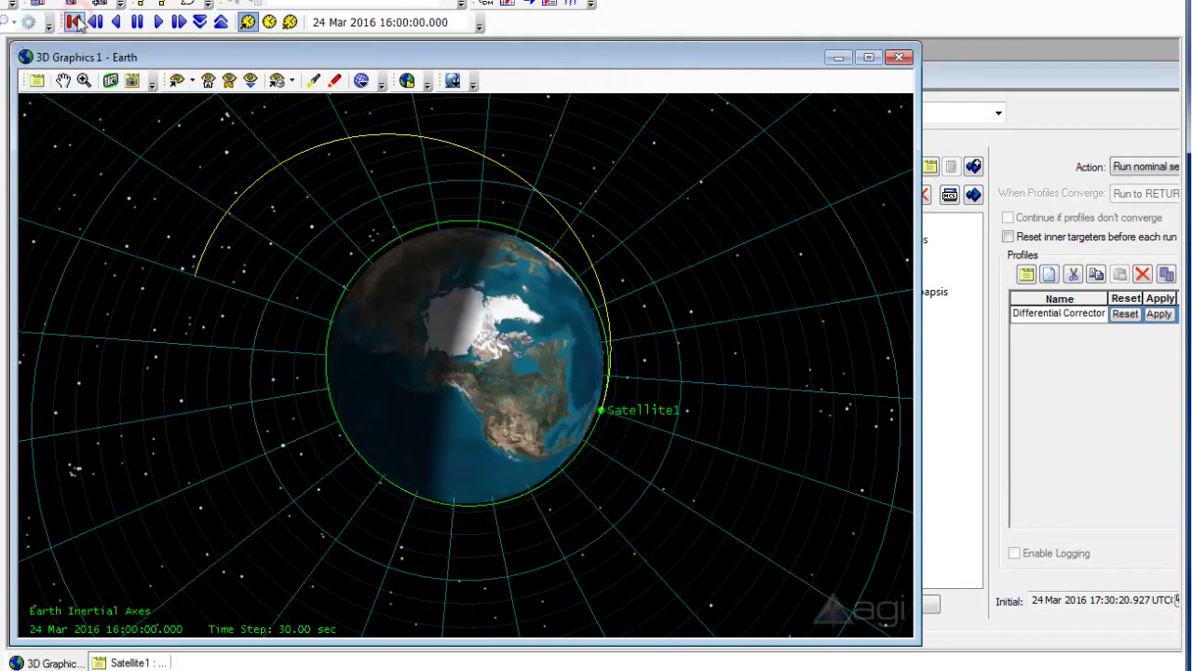
{"action": "left_click", "coordinate": [1020, 84]}
{"action": "left_click_drag", "start_coordinate": [1020, 84], "coordinate": [629, 64]}
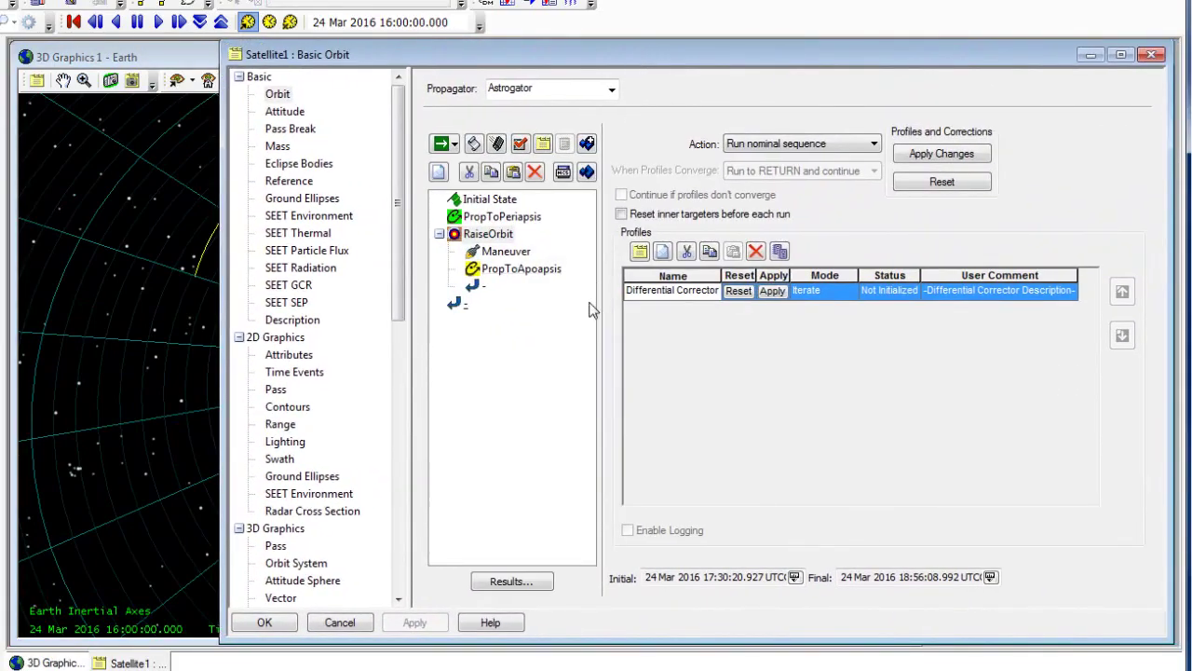
Add a Target Sequence after RaiseOrbit in the mission control sequence and rename it RaiseAltitude.
{"action": "left_click", "coordinate": [438, 172]}
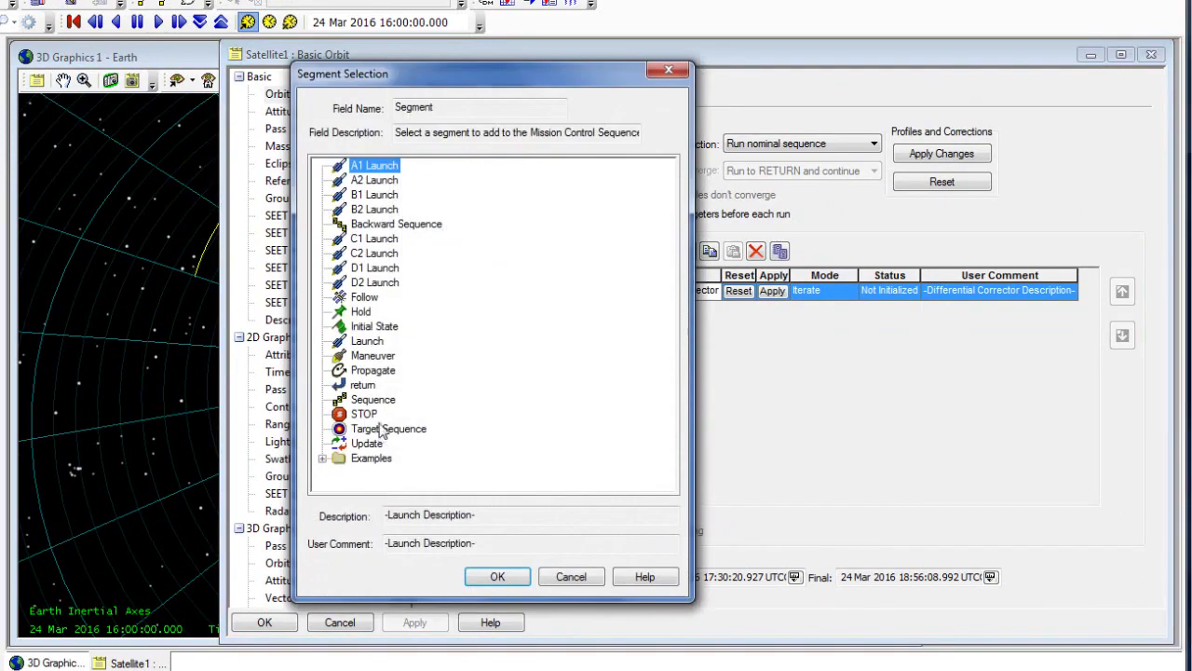
{"action": "left_click", "coordinate": [382, 430]}
{"action": "left_click", "coordinate": [482, 575]}
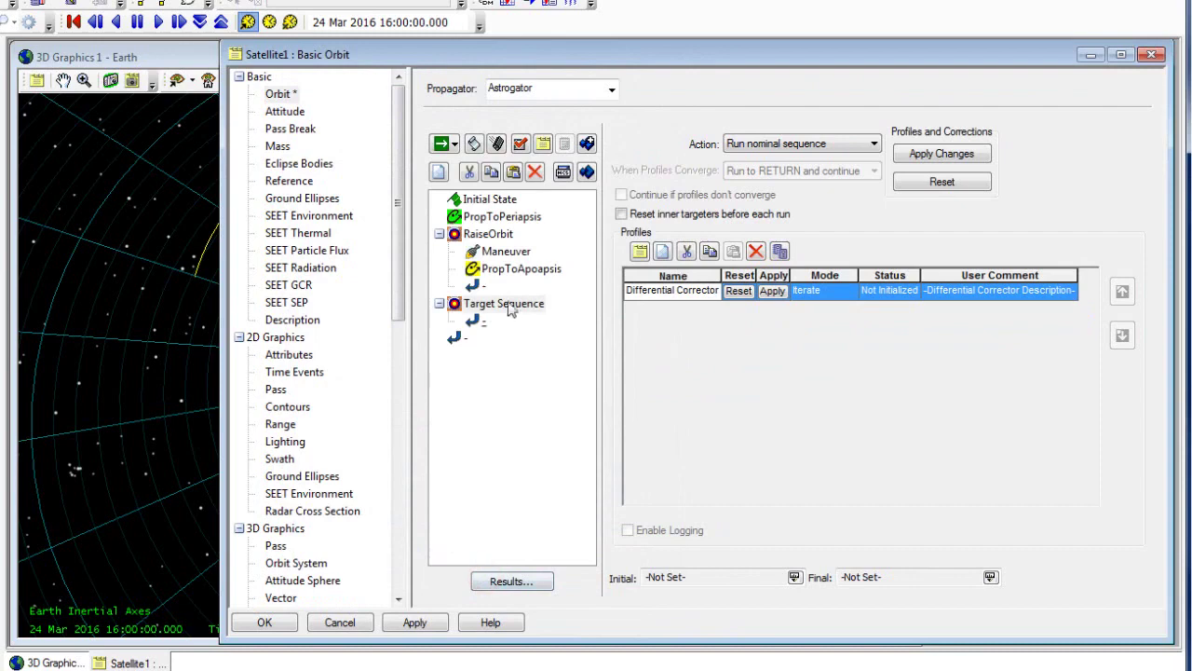
{"action": "right_click", "coordinate": [510, 310]}
{"action": "left_click", "coordinate": [584, 608]}
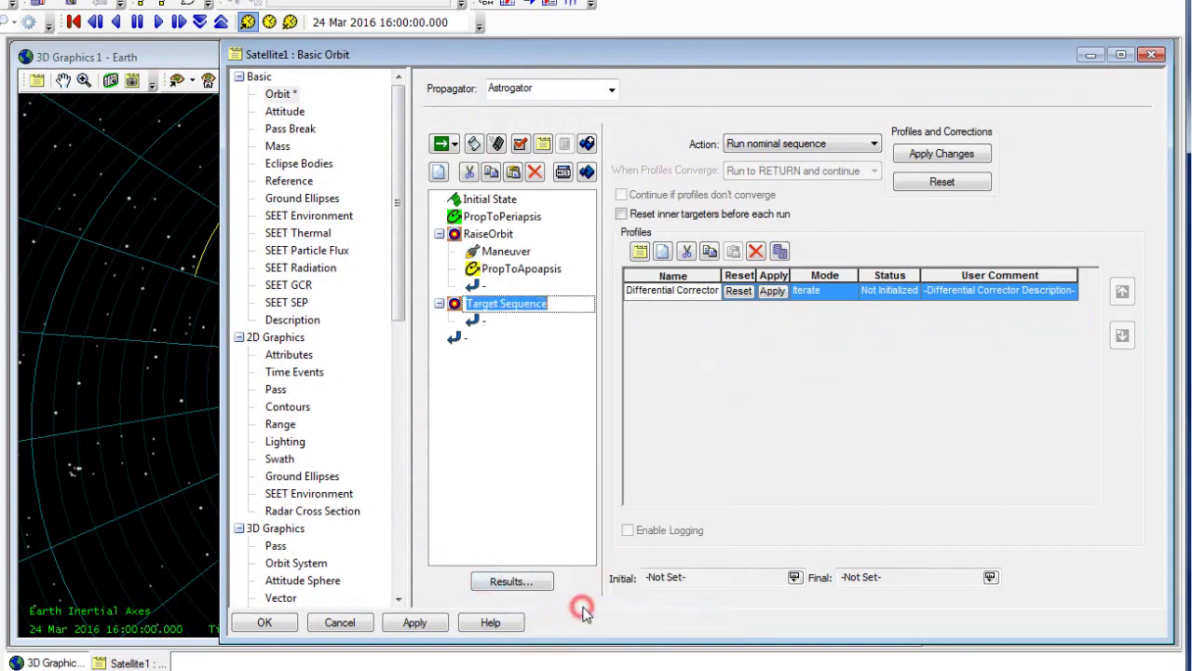
{"action": "type", "text": "RaiseAltitude"}
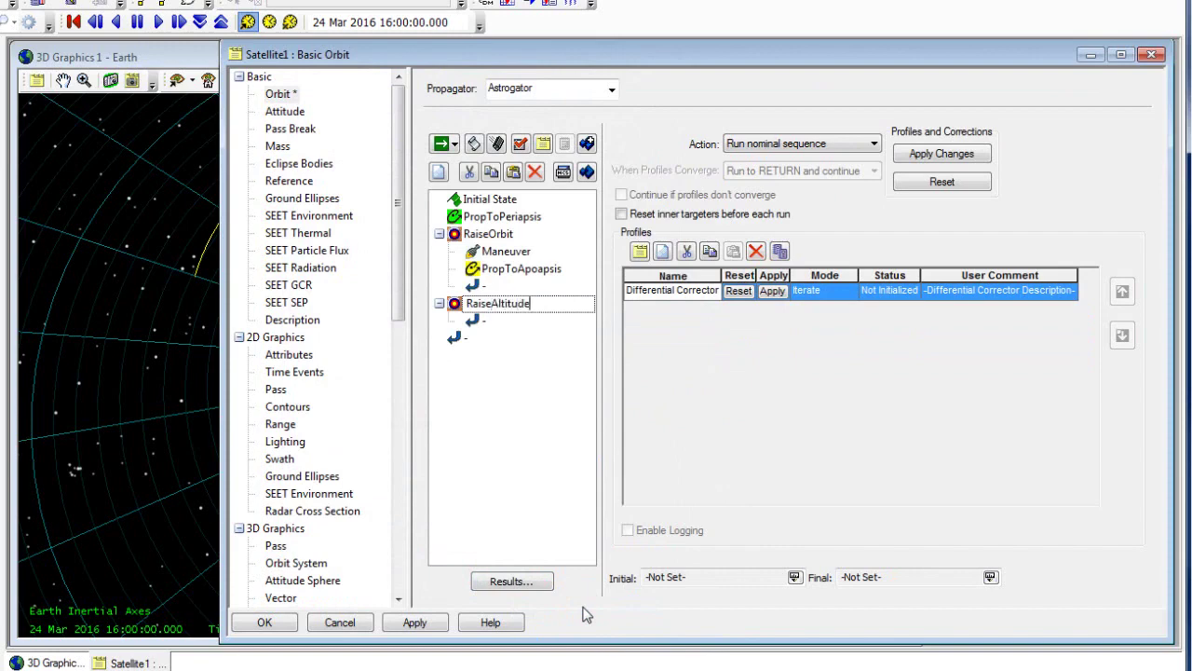
{"action": "key", "text": "Return"}
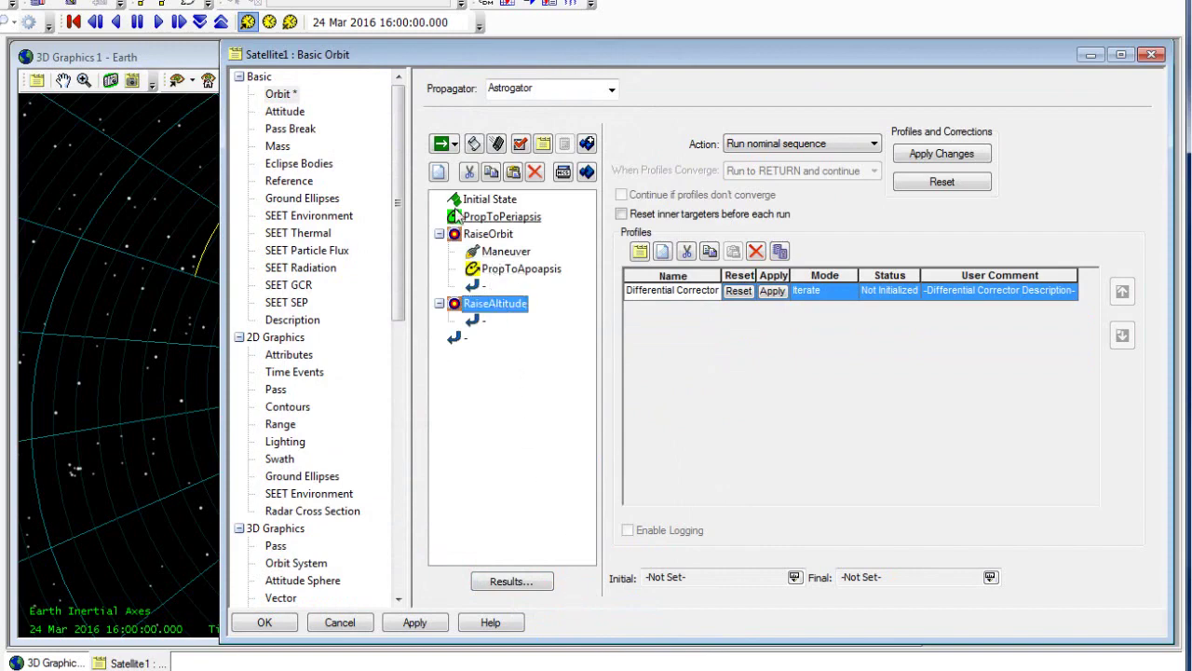
Add a Maneuver segment and a Propagate segment inside the RaiseAltitude target sequence.
{"action": "left_click", "coordinate": [440, 177]}
{"action": "left_click", "coordinate": [373, 354]}
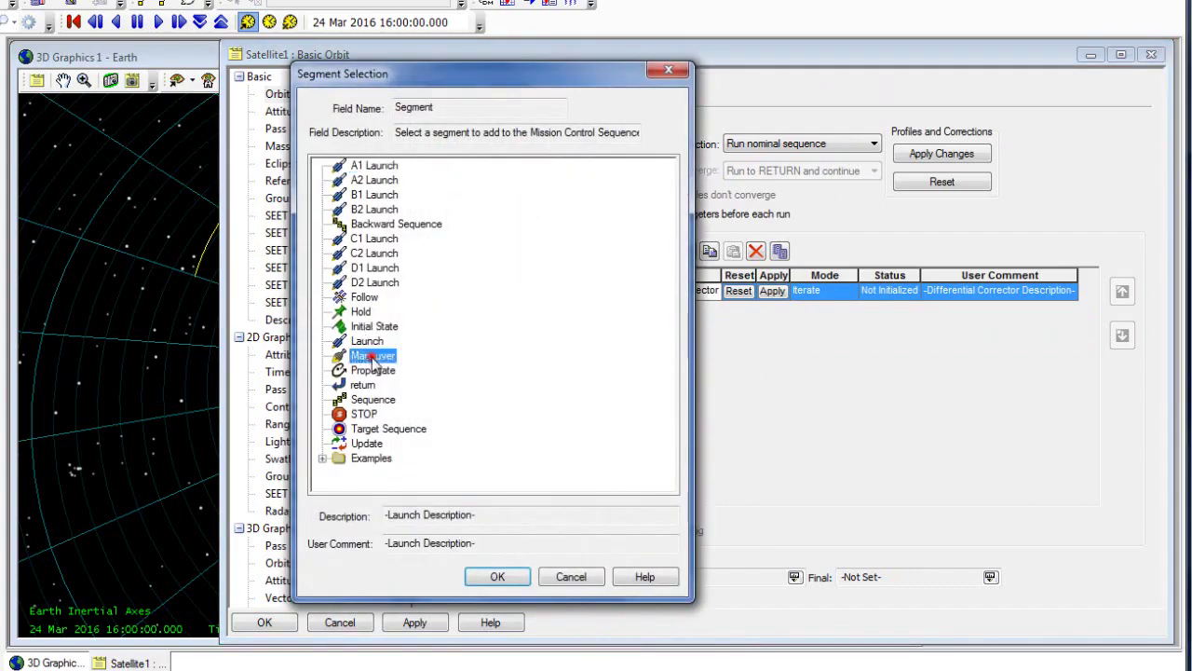
{"action": "left_click", "coordinate": [485, 573]}
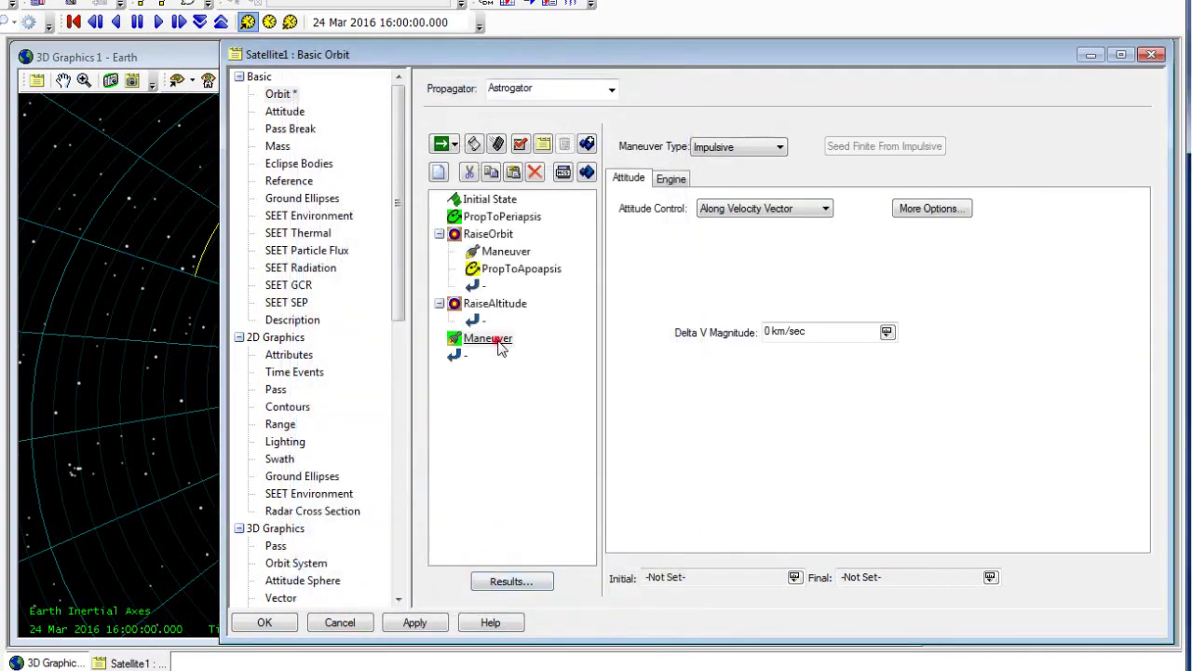
{"action": "left_click_drag", "start_coordinate": [500, 347], "coordinate": [499, 321]}
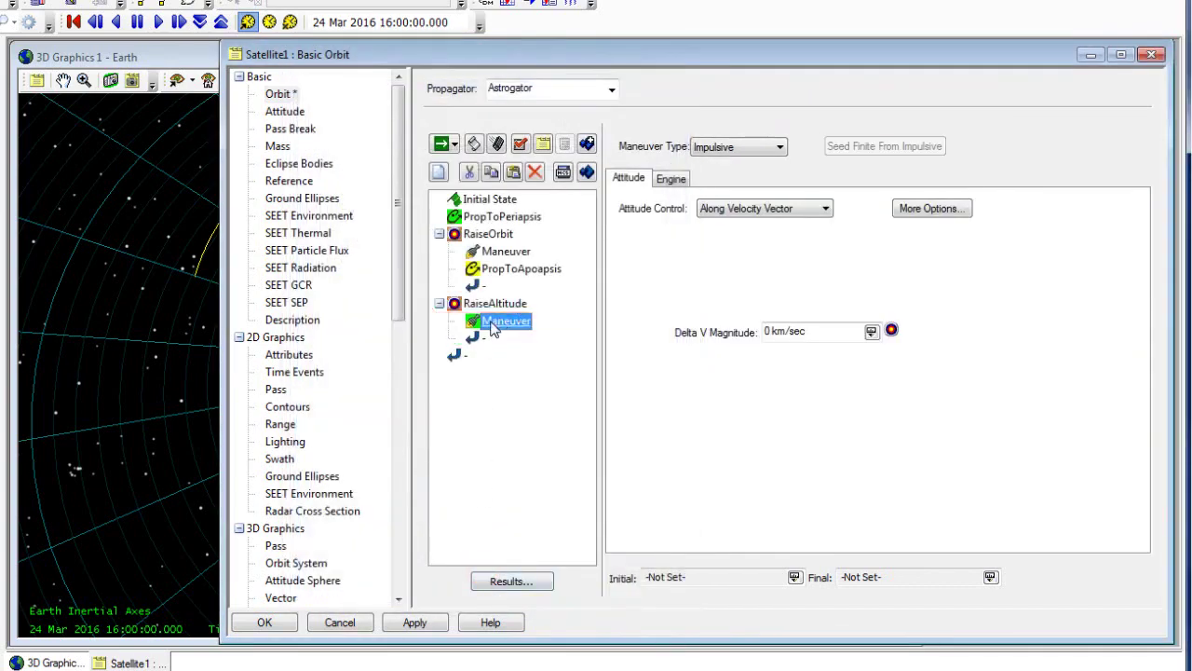
{"action": "left_click", "coordinate": [438, 173]}
{"action": "left_click", "coordinate": [372, 371]}
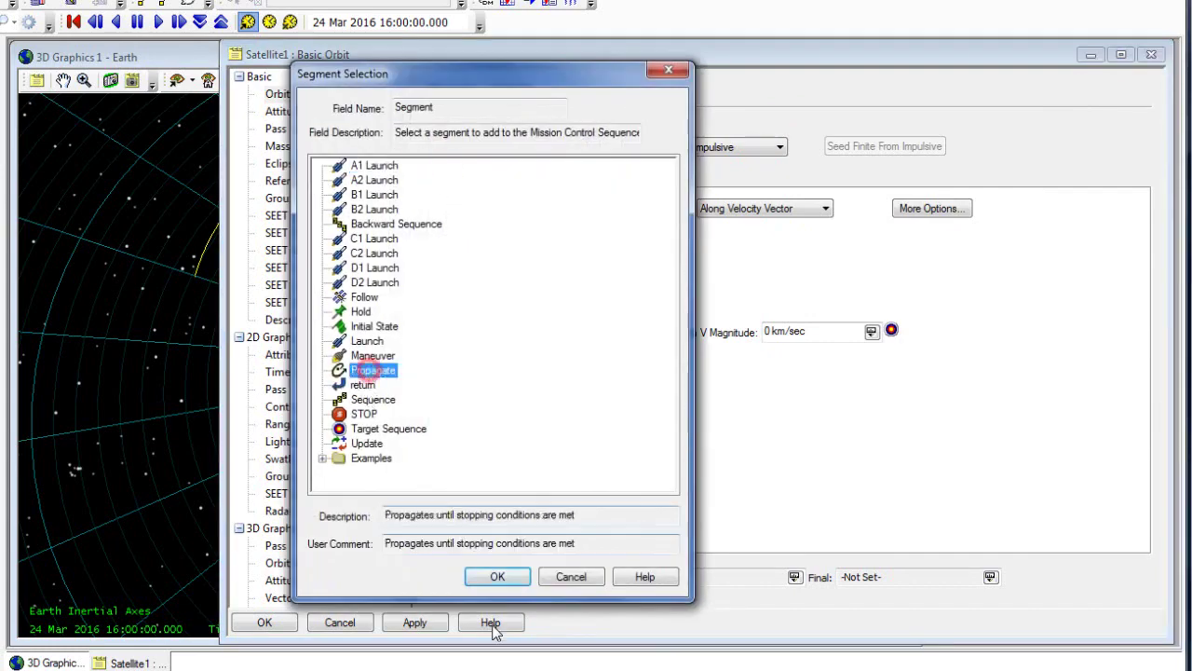
{"action": "left_click", "coordinate": [494, 574]}
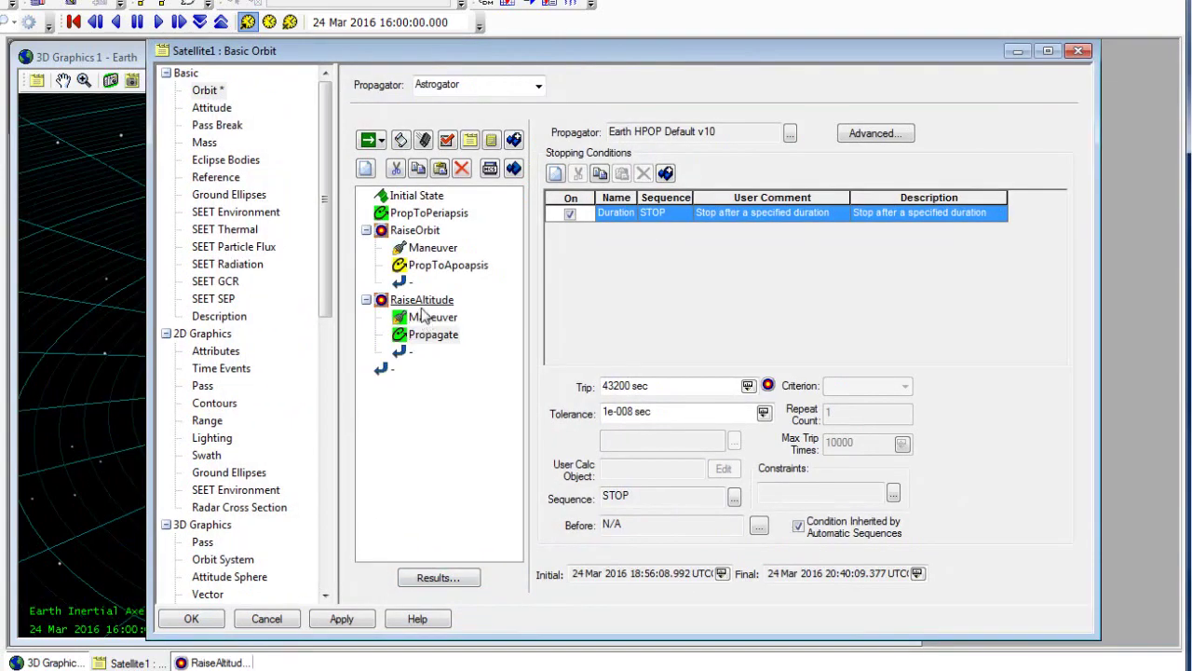
Set the color of the Maneuver segment in RaiseAltitude to white.
{"action": "left_click", "coordinate": [419, 299]}
{"action": "left_click", "coordinate": [430, 318]}
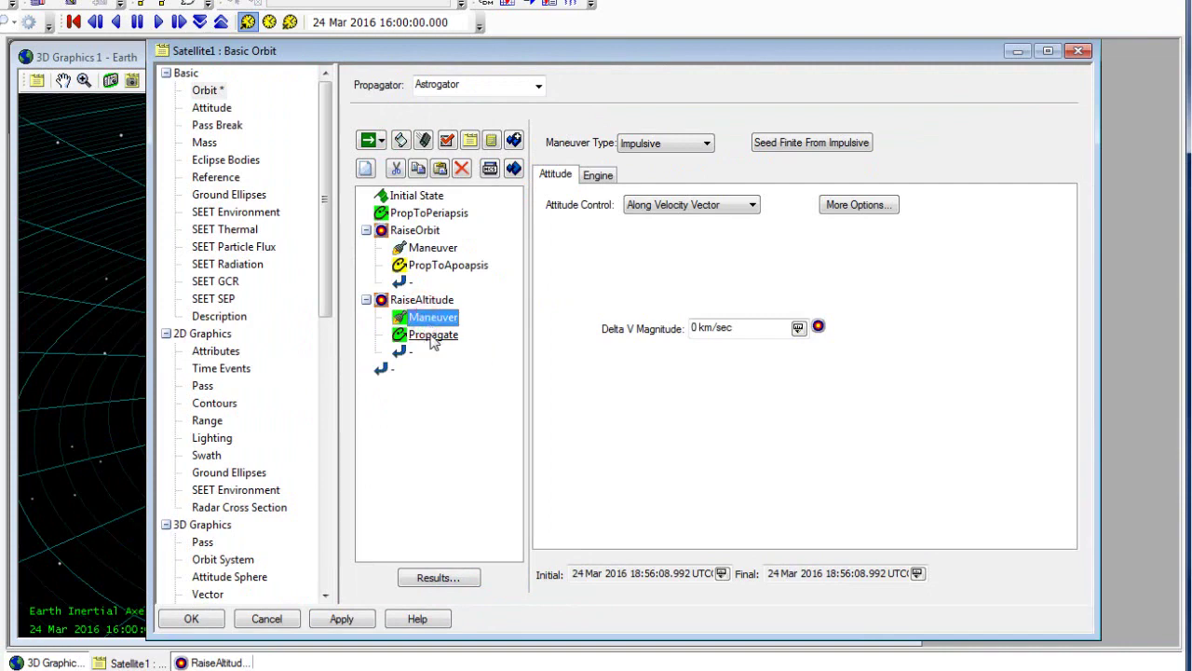
{"action": "left_click", "coordinate": [428, 336]}
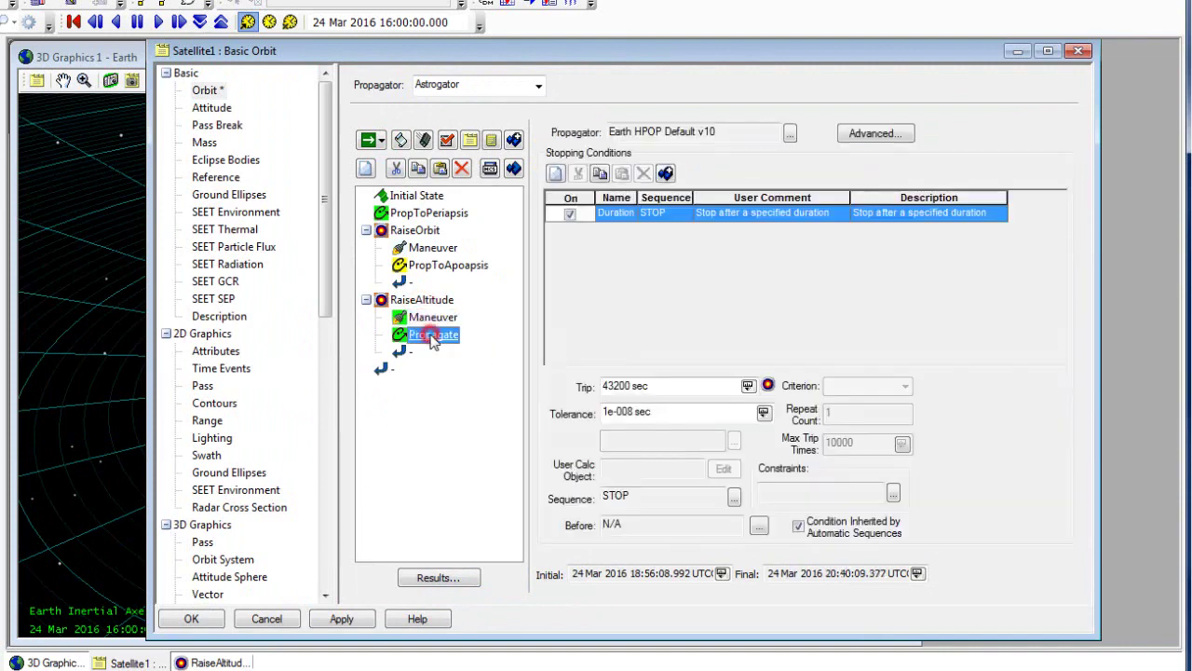
{"action": "double_click", "coordinate": [410, 318]}
{"action": "left_click", "coordinate": [447, 265]}
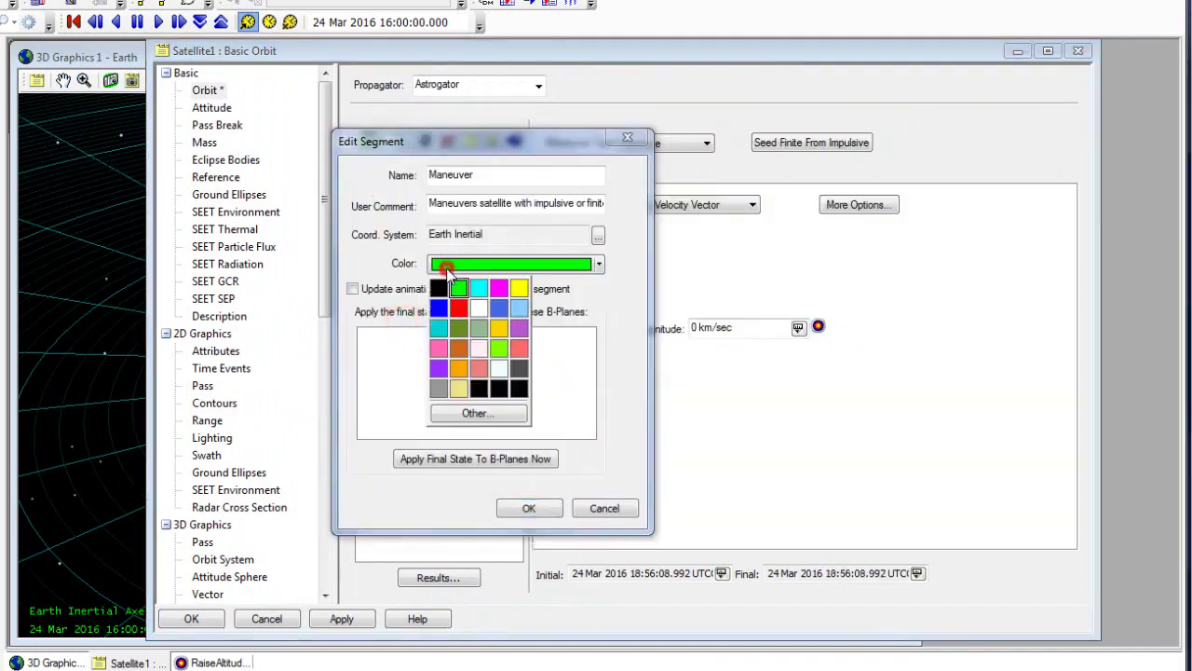
{"action": "left_click", "coordinate": [478, 309]}
{"action": "left_click", "coordinate": [528, 507]}
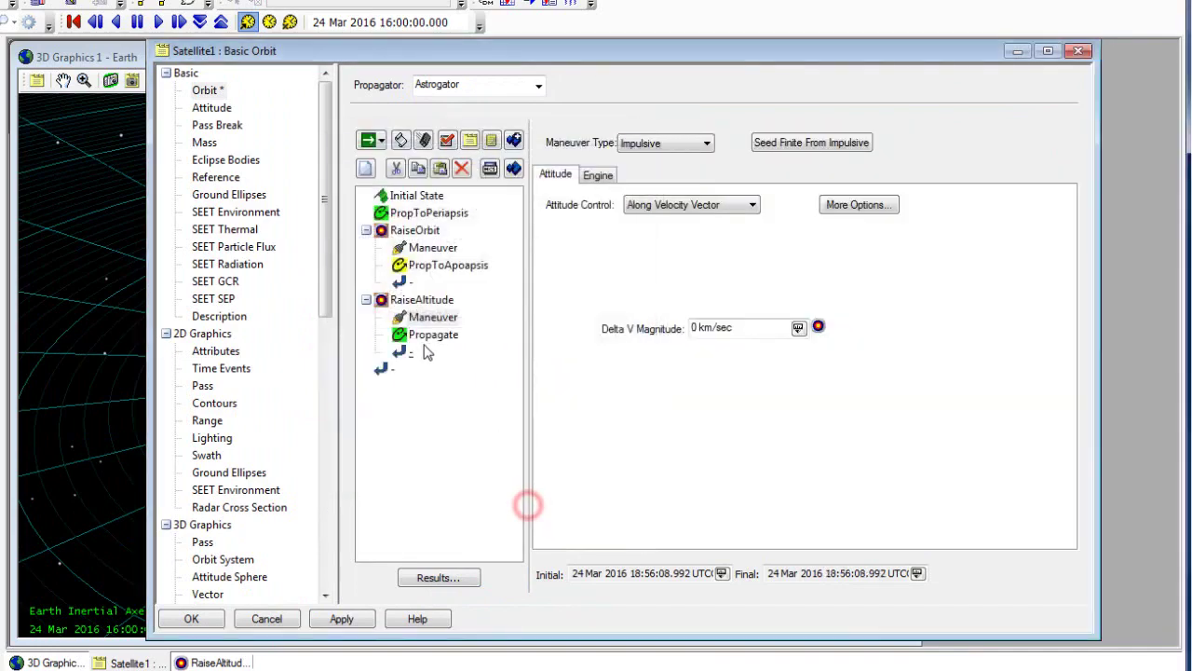
Rename RaiseAltitude's Propagate segment PropToPeriapsis2 and set its color to light blue.
{"action": "double_click", "coordinate": [424, 335]}
{"action": "left_click", "coordinate": [482, 265]}
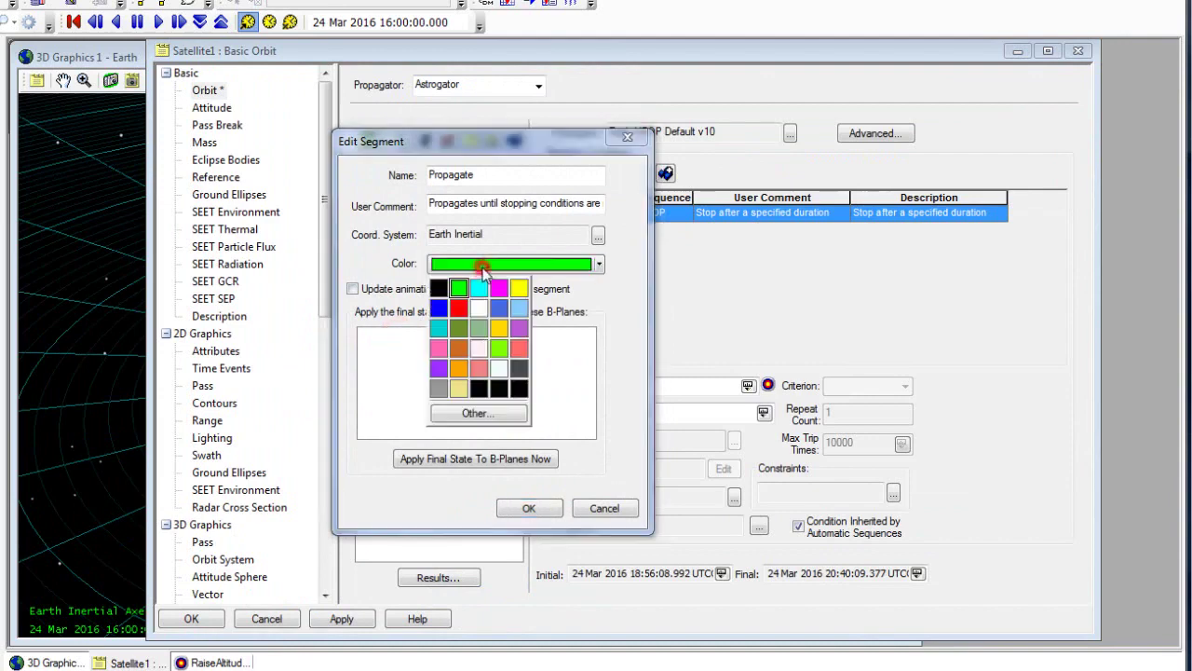
{"action": "left_click", "coordinate": [519, 309]}
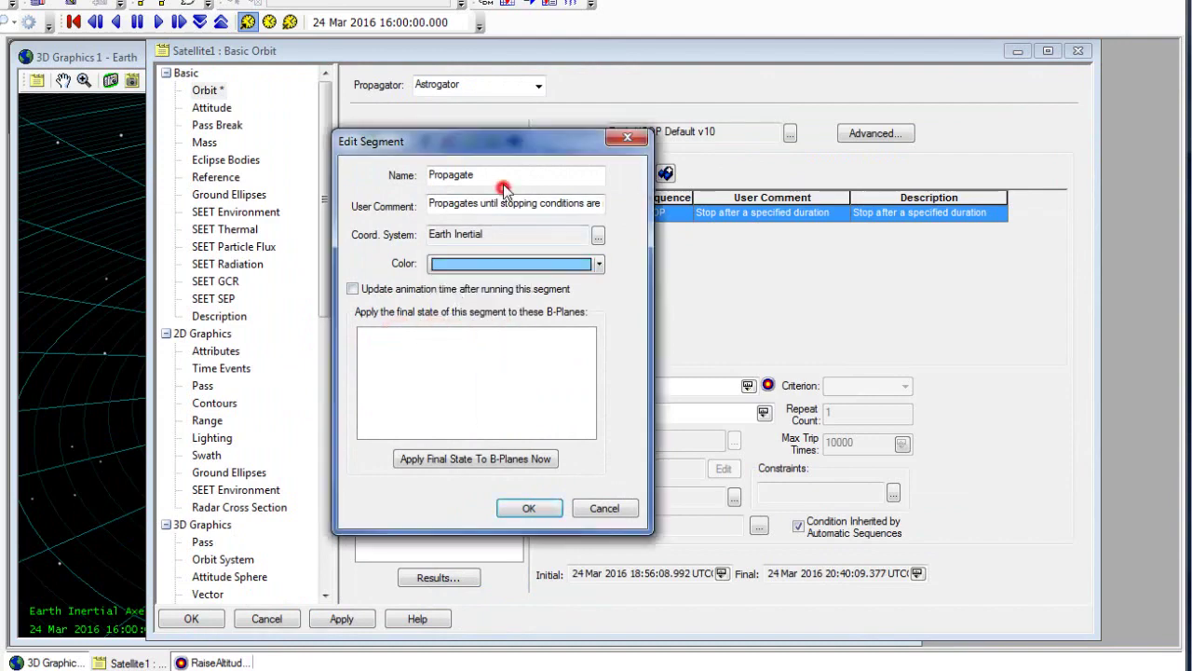
{"action": "double_click", "coordinate": [495, 172]}
{"action": "type", "text": "Periapsis2"}
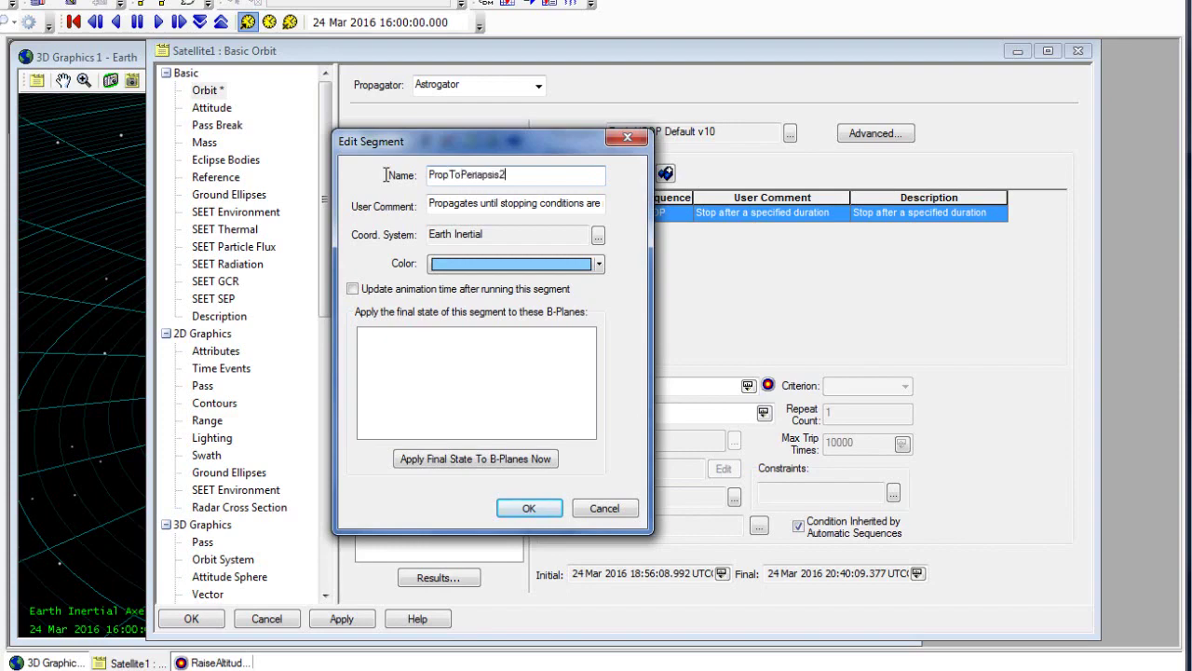
{"action": "key", "text": "Return"}
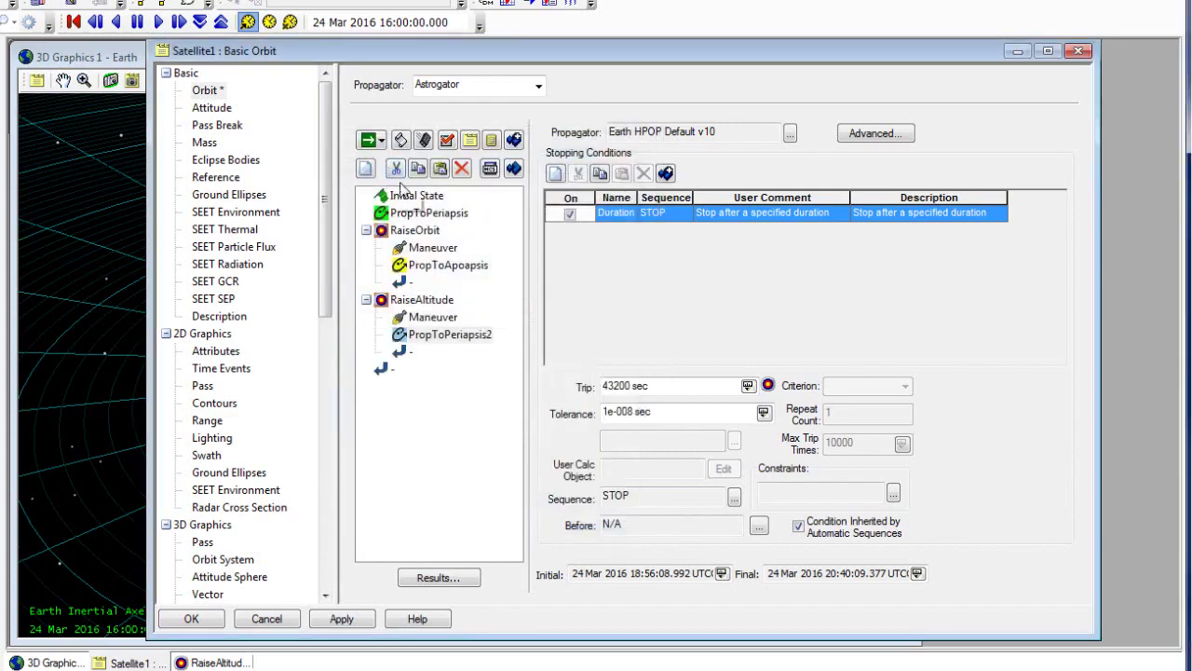
Make the Delta V Magnitude of RaiseAltitude's Maneuver a targeter control variable.
{"action": "left_click", "coordinate": [433, 317]}
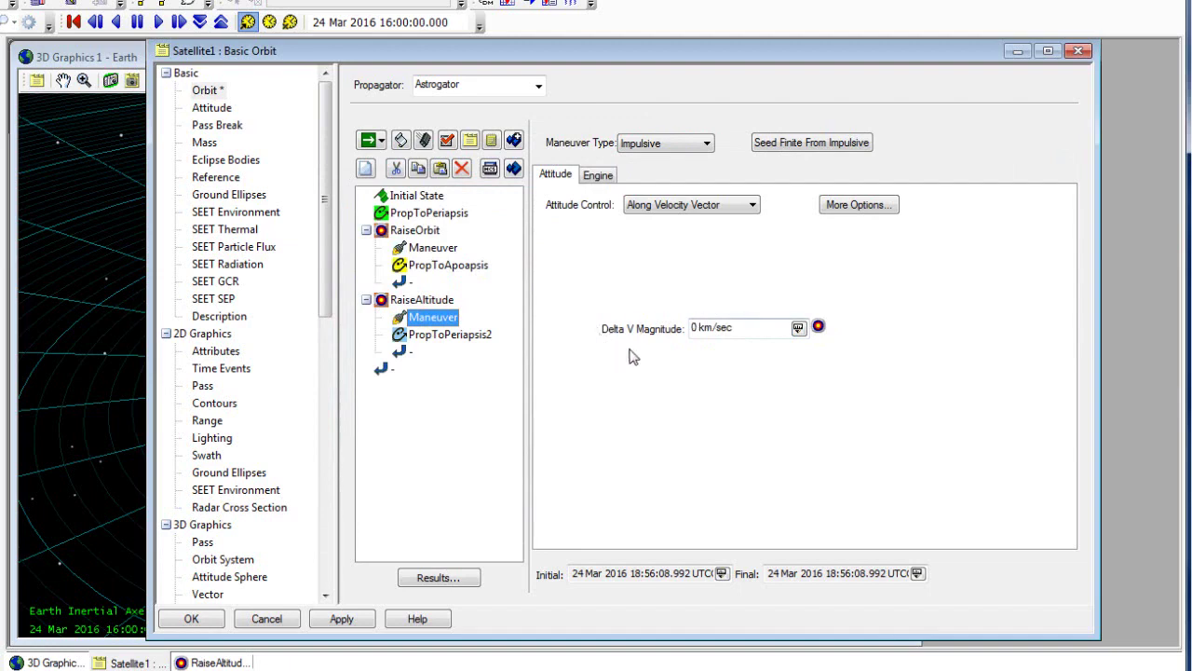
{"action": "left_click", "coordinate": [819, 328]}
Replace the Duration stopping condition of PropToPeriapsis2 with a Periapsis stopping condition.
{"action": "left_click", "coordinate": [452, 337]}
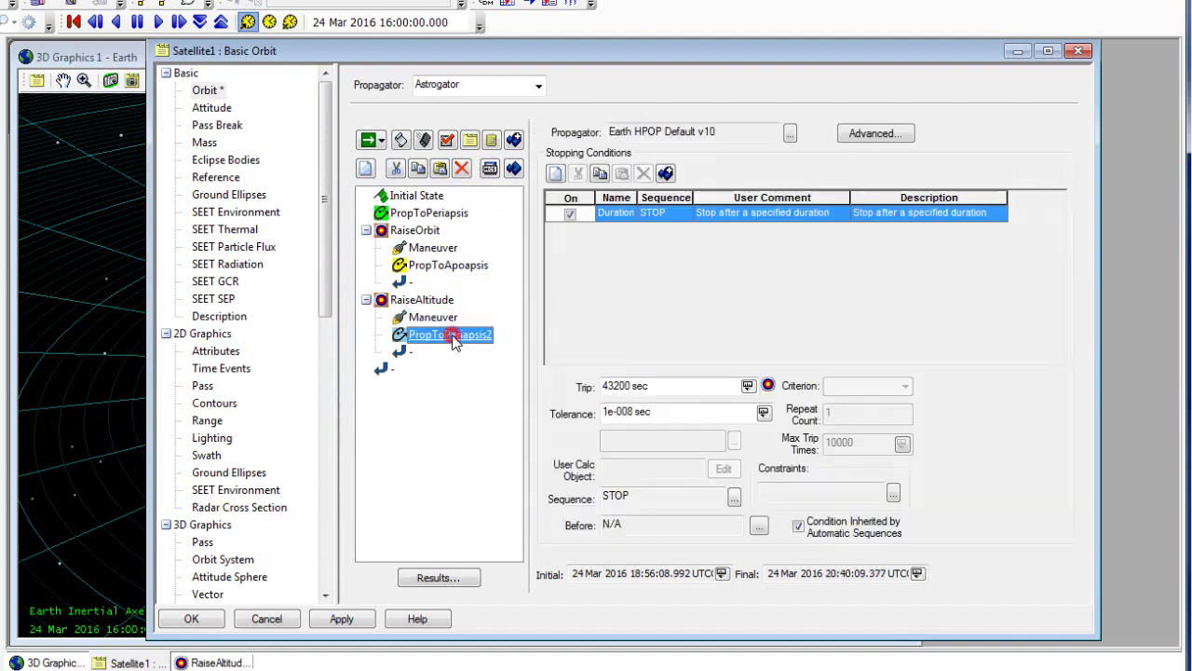
{"action": "left_click", "coordinate": [570, 216]}
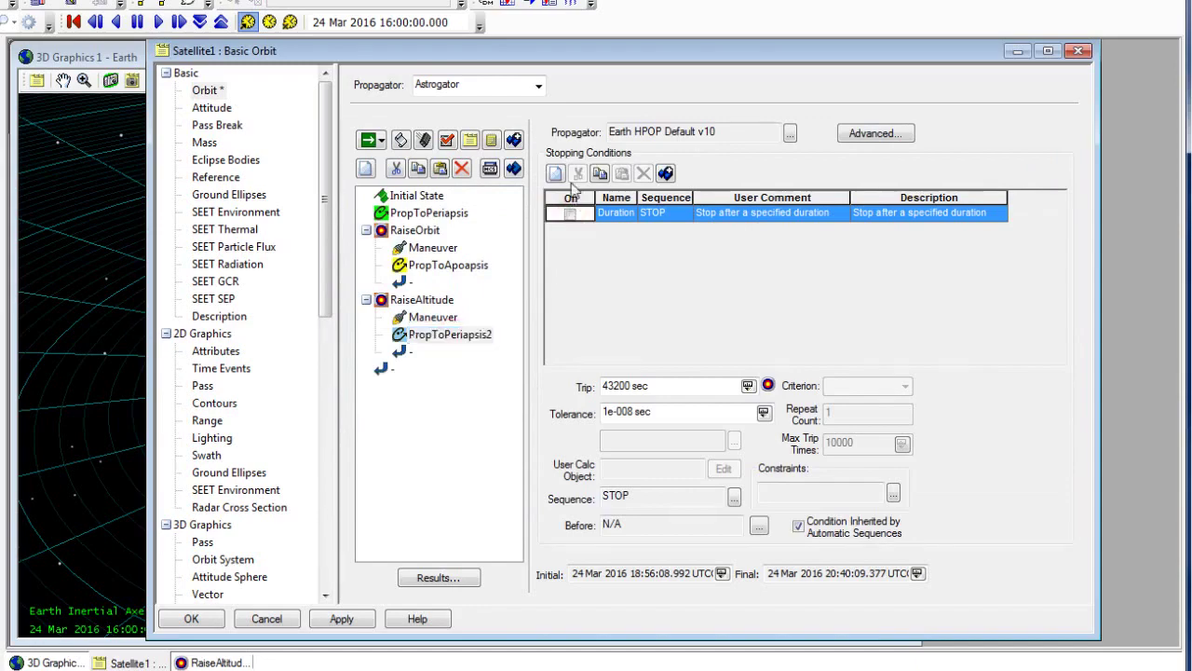
{"action": "left_click", "coordinate": [556, 173]}
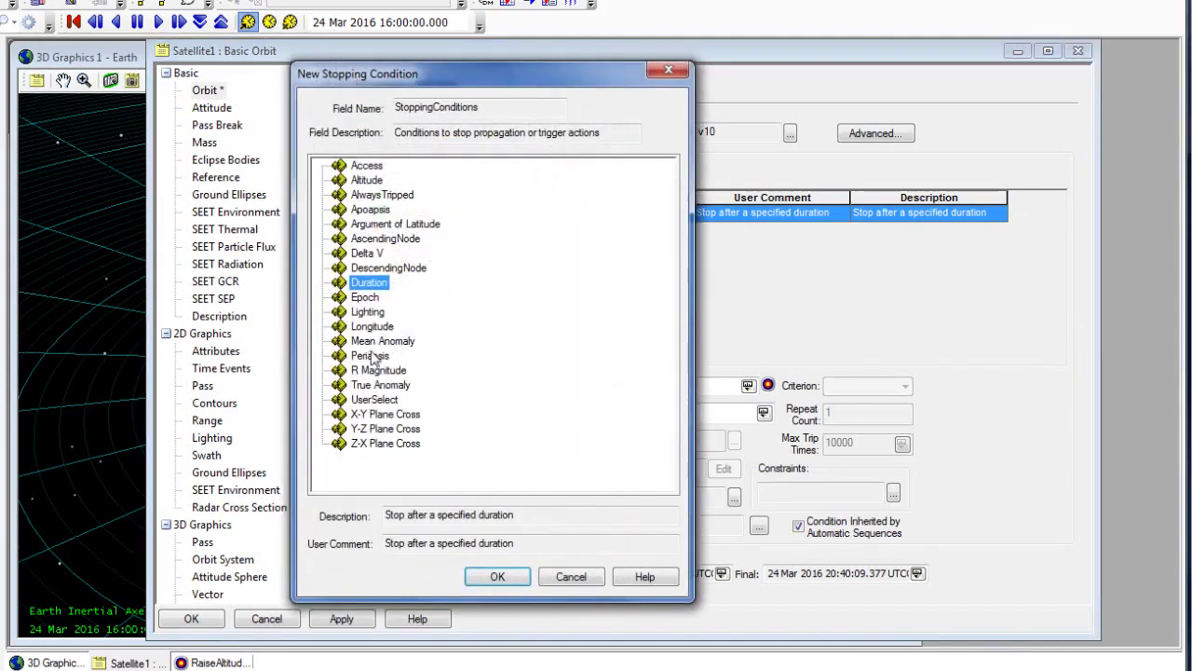
{"action": "left_click", "coordinate": [371, 354]}
{"action": "left_click", "coordinate": [497, 577]}
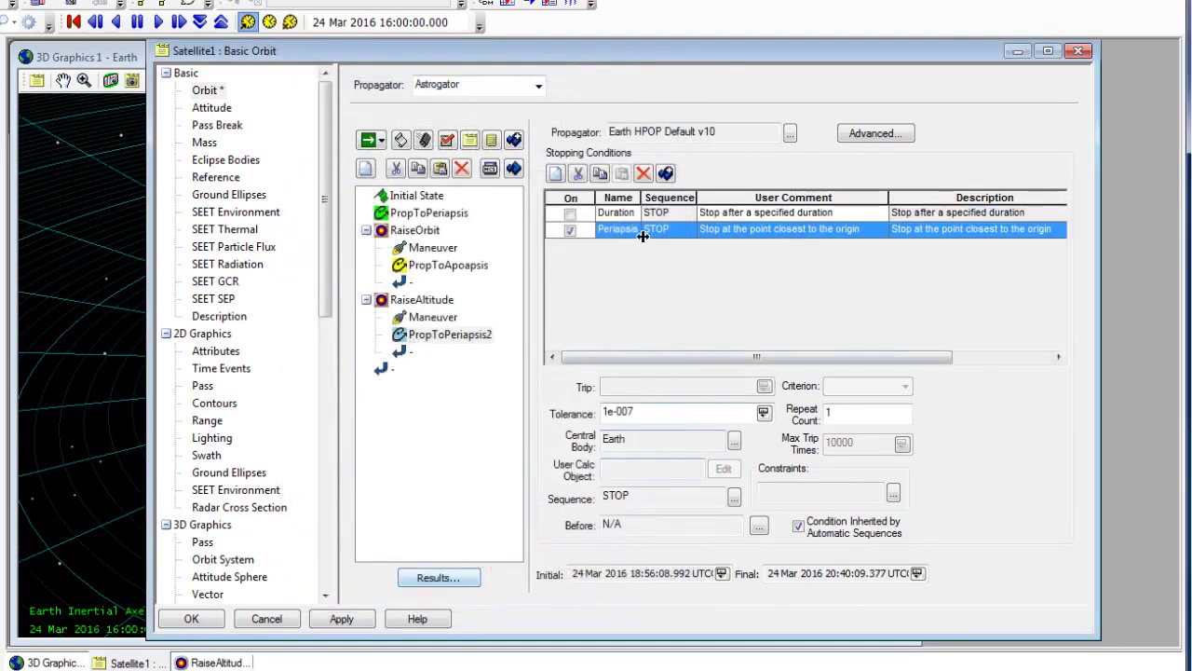
{"action": "left_click", "coordinate": [618, 214]}
{"action": "left_click", "coordinate": [643, 173]}
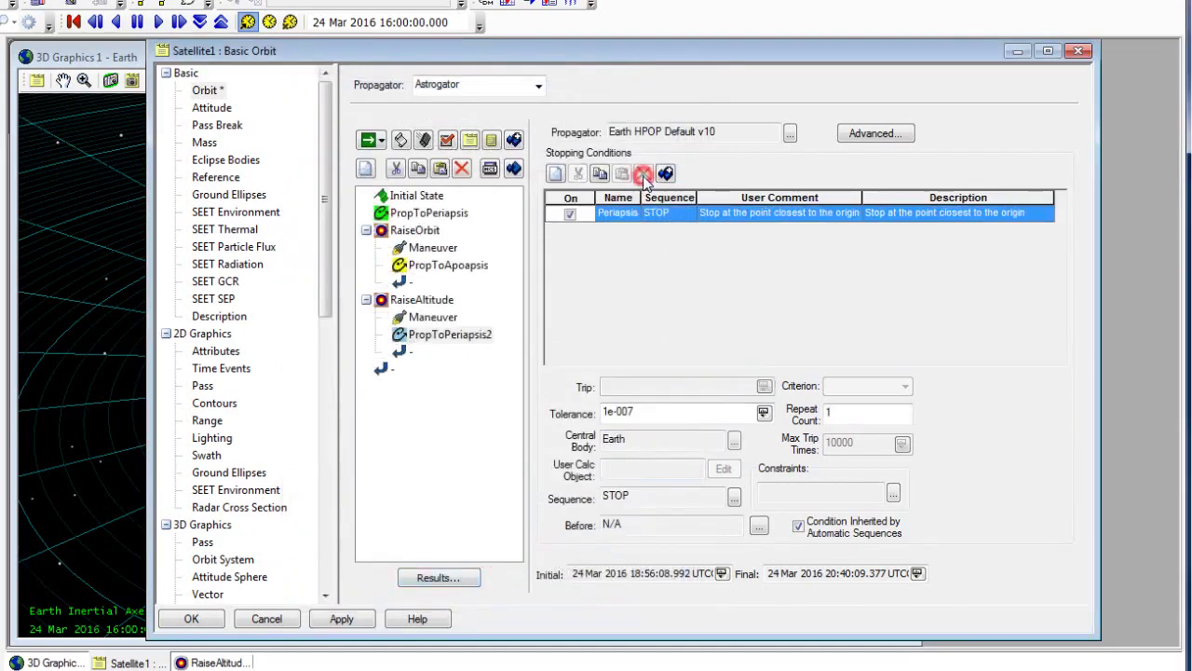
Add the Keplerian element Altitude Of Periapsis to the results of PropToPeriapsis2.
{"action": "left_click", "coordinate": [440, 579]}
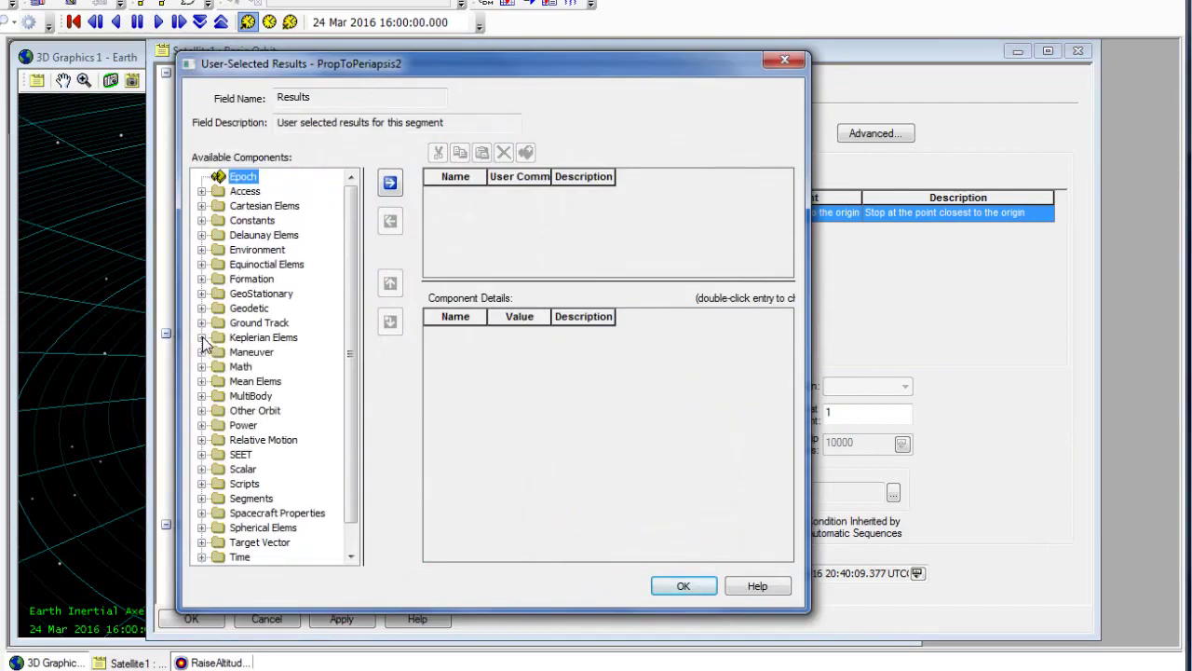
{"action": "left_click", "coordinate": [202, 338]}
{"action": "left_click", "coordinate": [292, 293]}
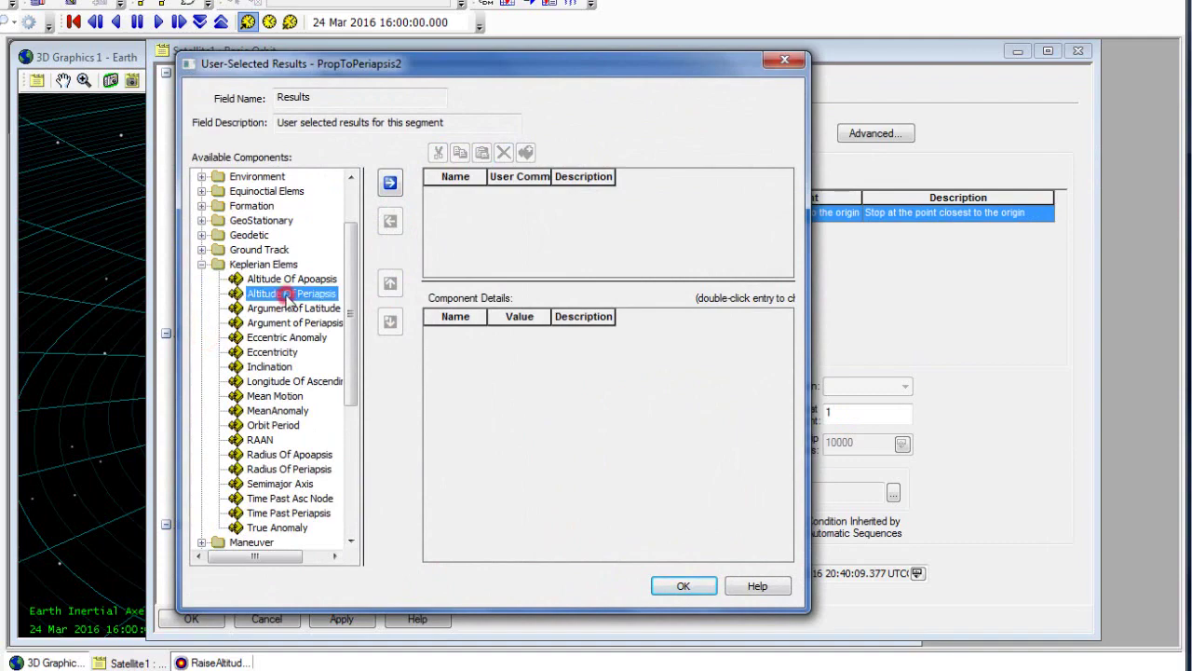
{"action": "left_click", "coordinate": [392, 182]}
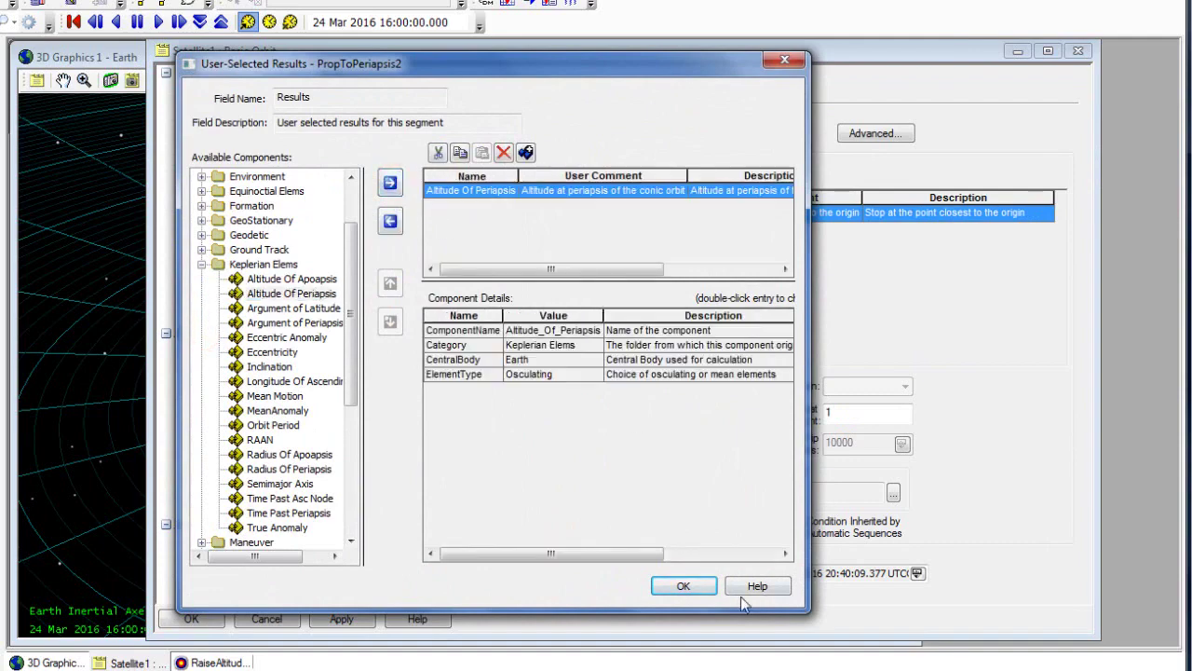
{"action": "left_click", "coordinate": [701, 585]}
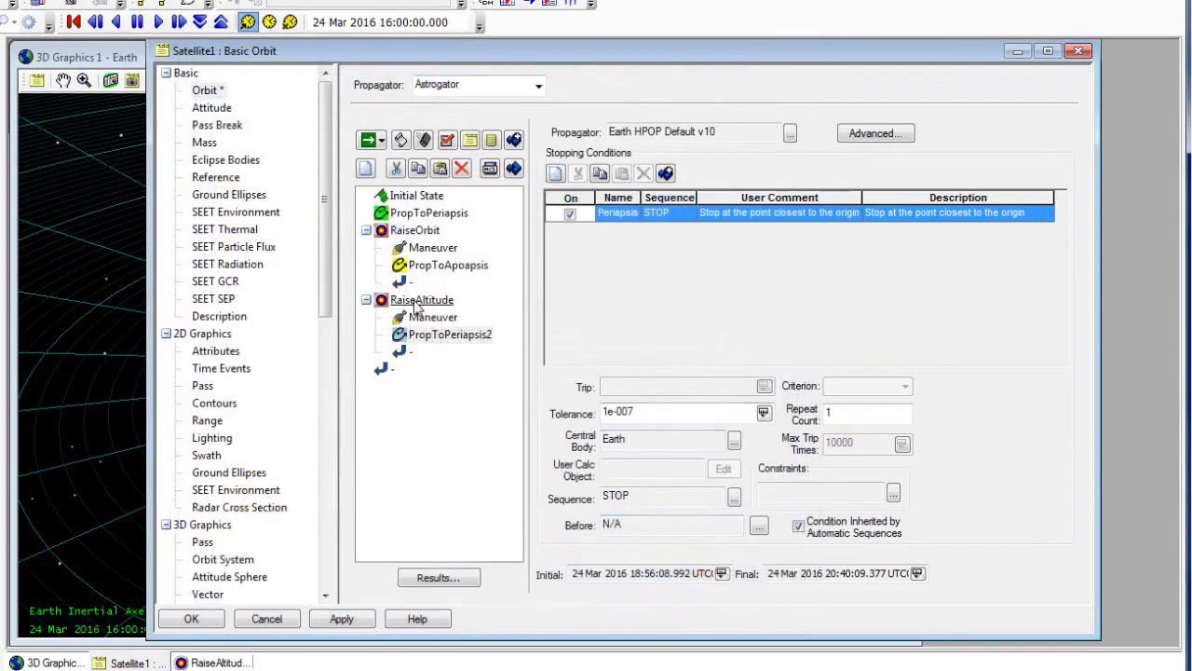
In RaiseAltitude's Differential Corrector, enable the maneuver magnitude control and the Altitude_Of_Periapsis constraint with a desired value of 3000 km.
{"action": "left_click", "coordinate": [416, 302]}
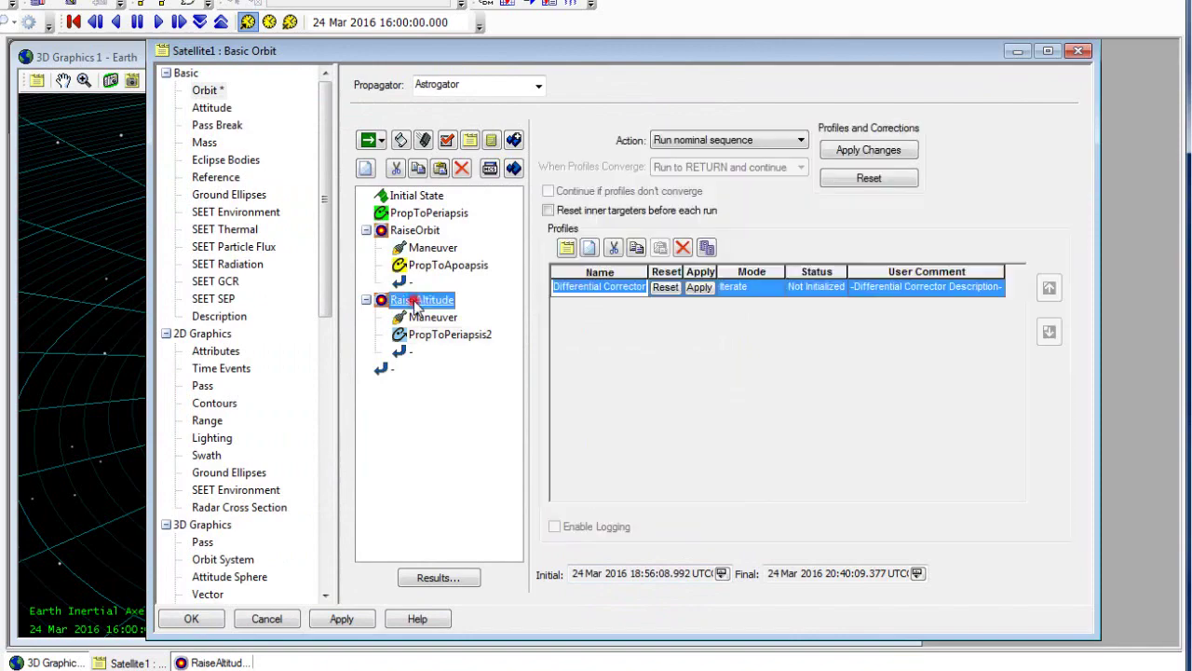
{"action": "left_click", "coordinate": [570, 249]}
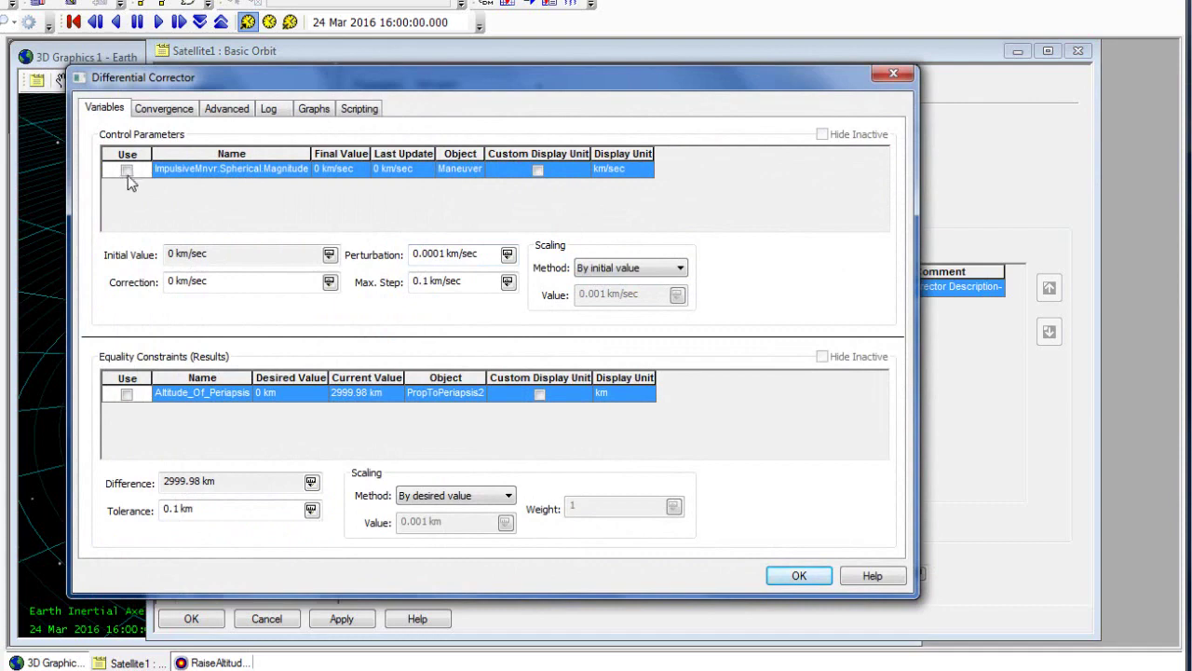
{"action": "left_click", "coordinate": [126, 171]}
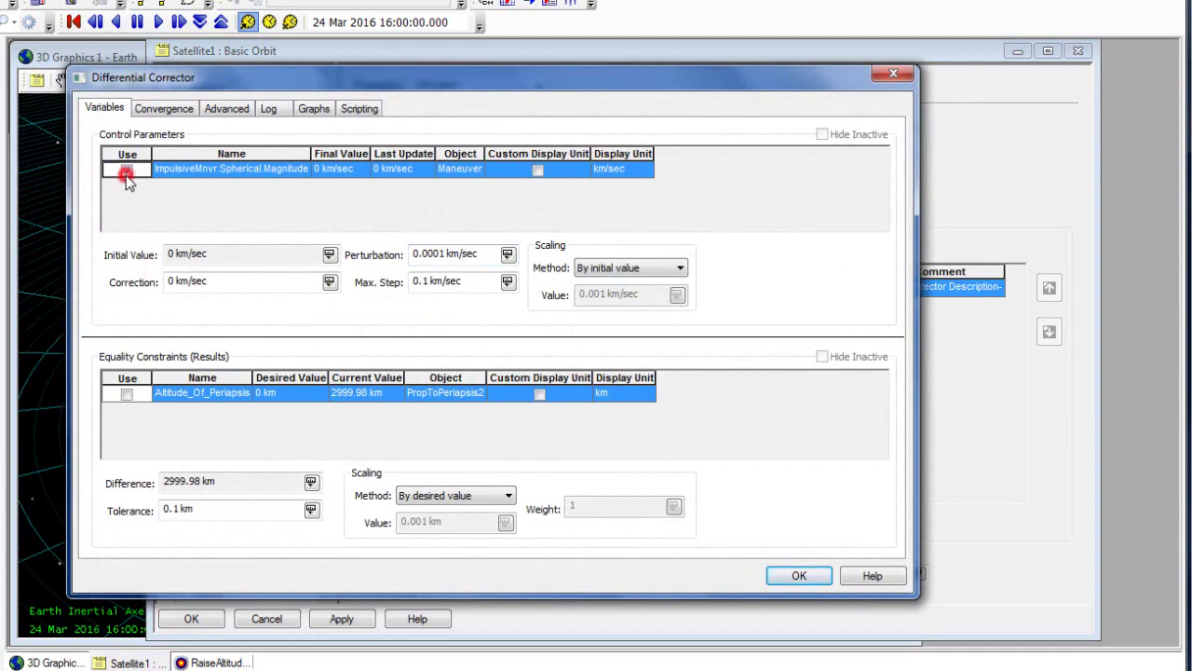
{"action": "left_click", "coordinate": [127, 393]}
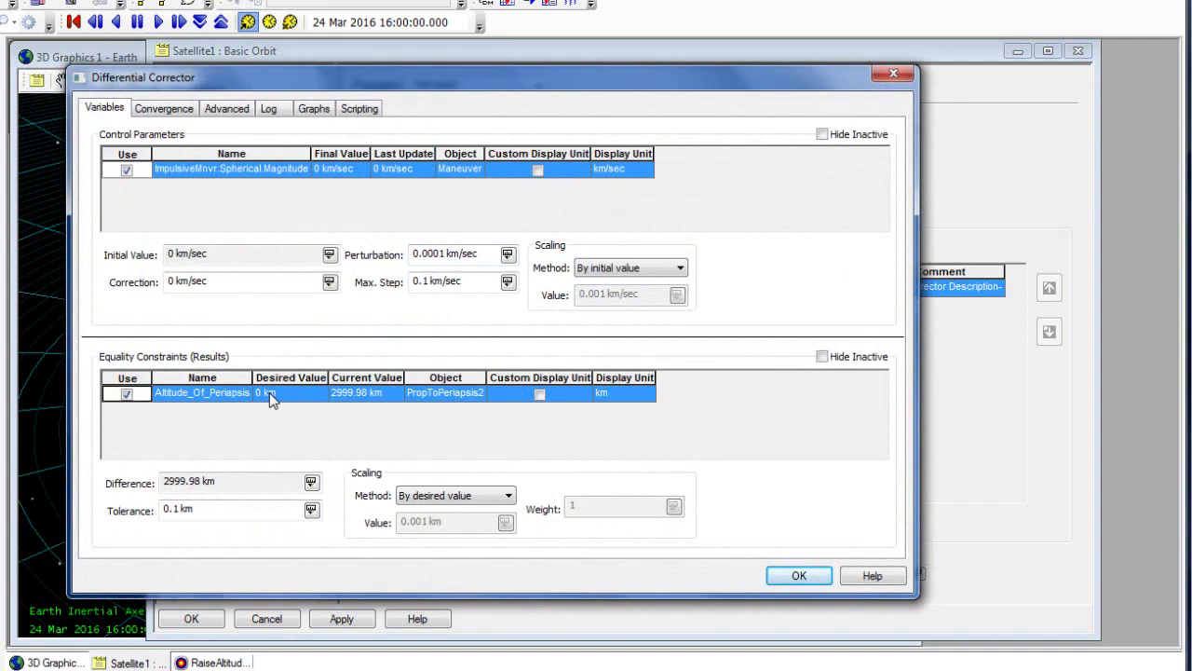
{"action": "double_click", "coordinate": [268, 394]}
{"action": "type", "text": "300"}
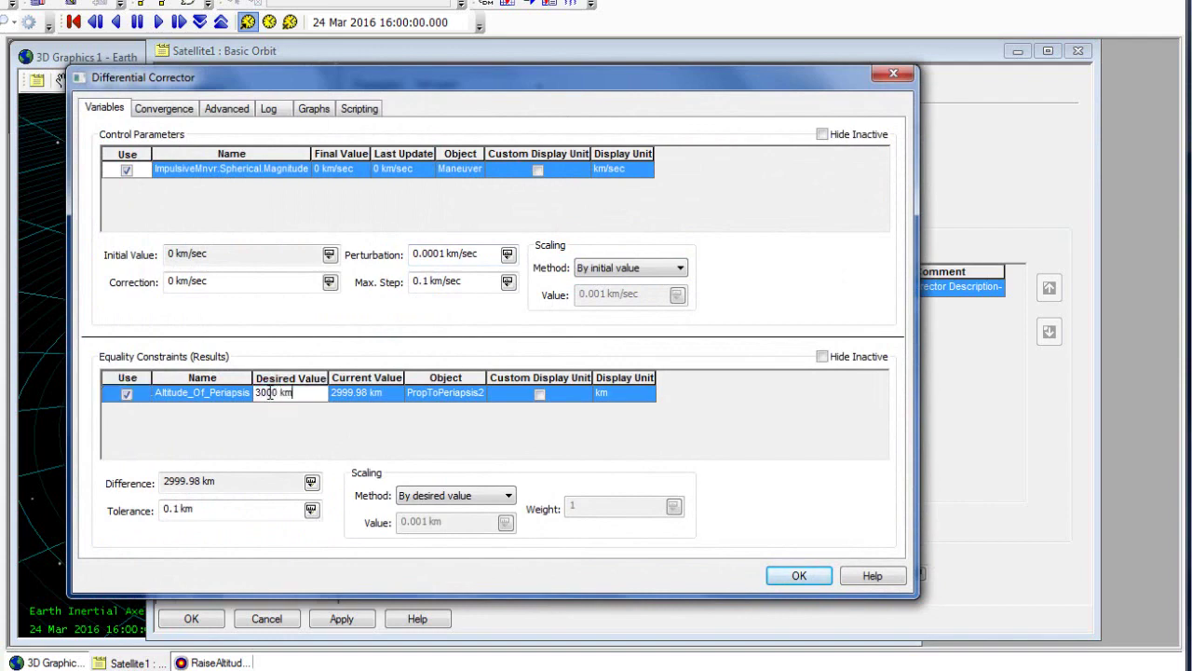
{"action": "left_click", "coordinate": [796, 576]}
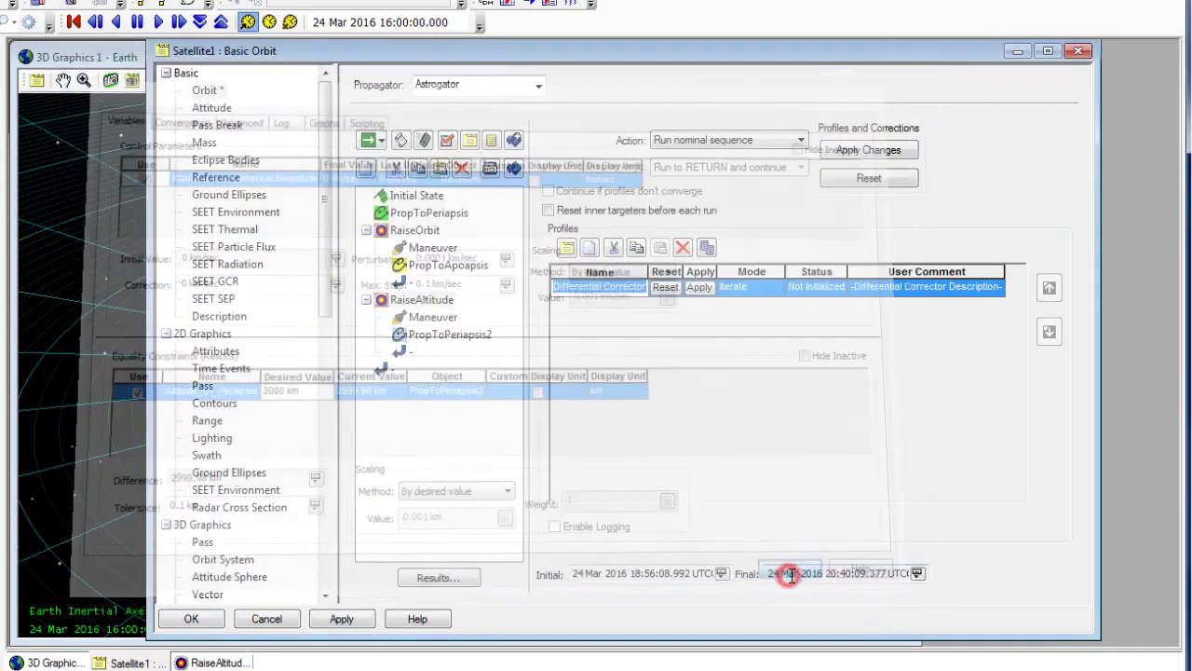
Set RaiseAltitude's action to Run active profiles, run the mission control sequence, and view the iterated trajectories in 3D.
{"action": "left_click", "coordinate": [712, 142]}
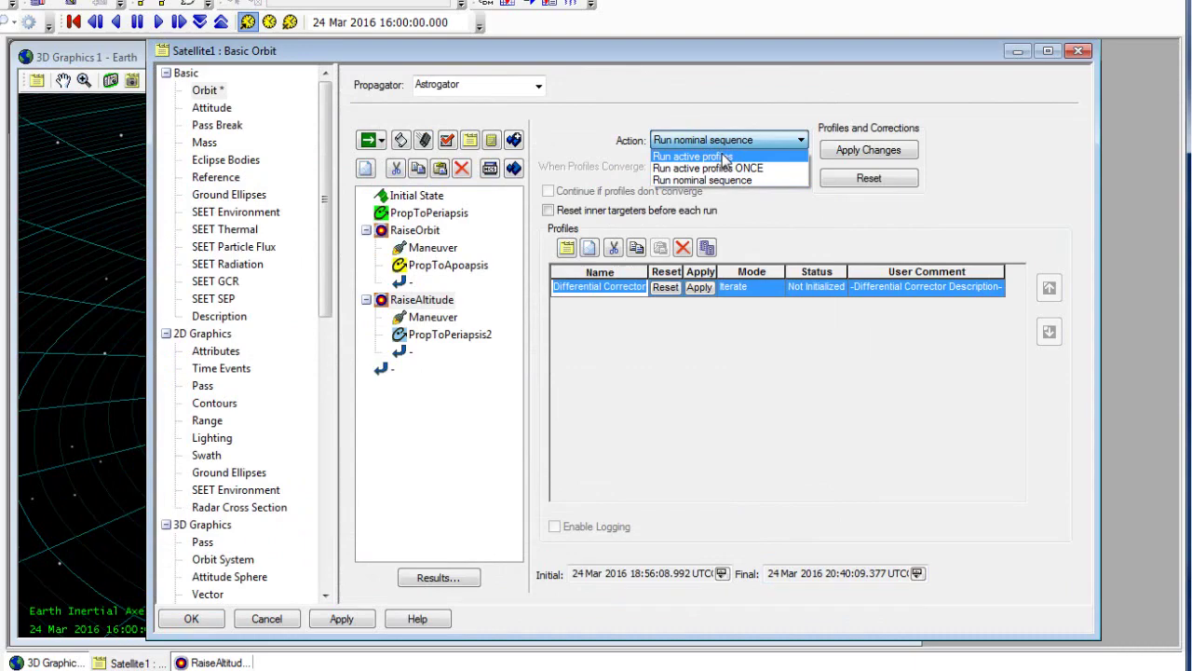
{"action": "left_click", "coordinate": [724, 156]}
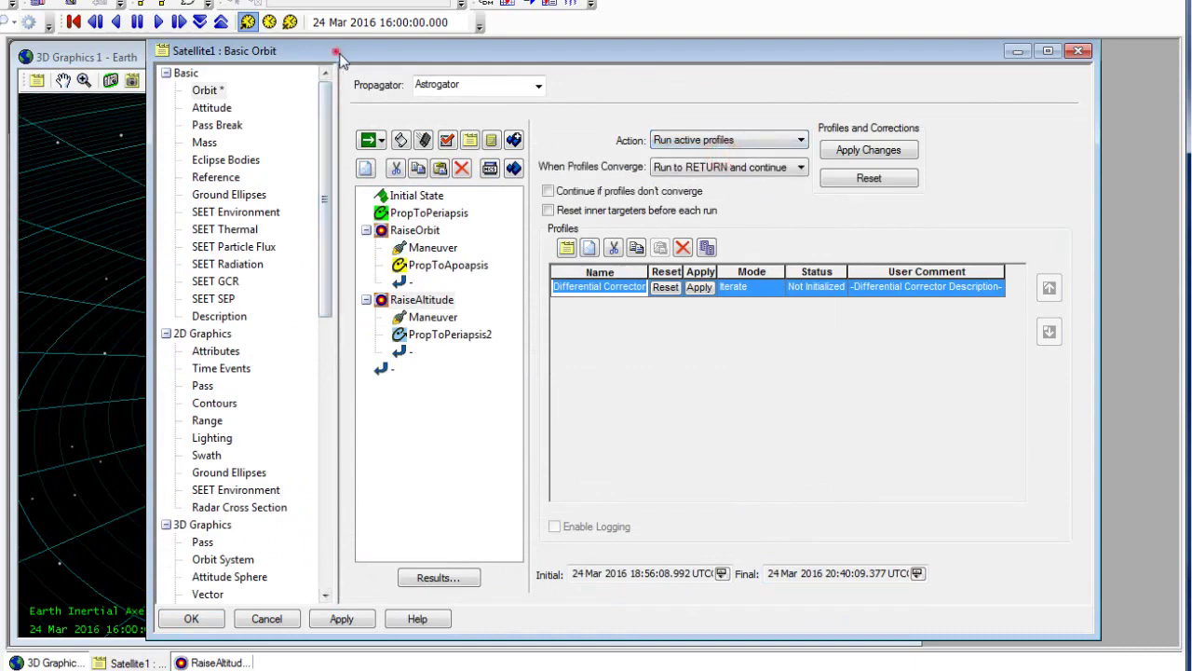
{"action": "left_click_drag", "start_coordinate": [335, 53], "coordinate": [867, 52]}
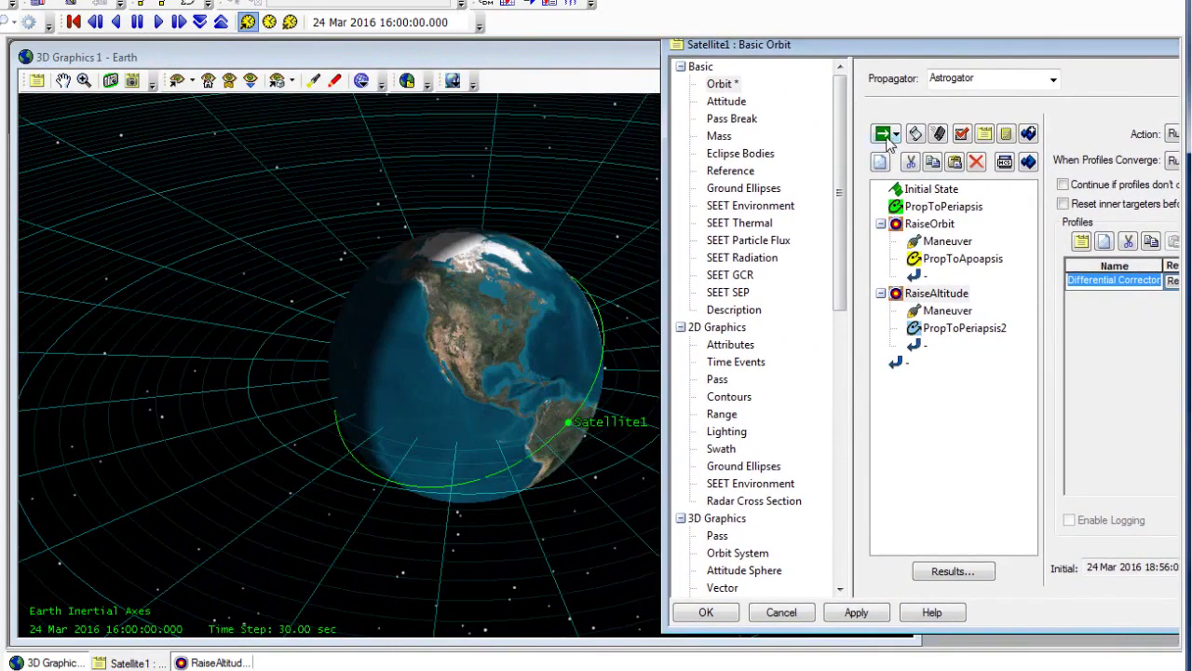
{"action": "left_click", "coordinate": [884, 136]}
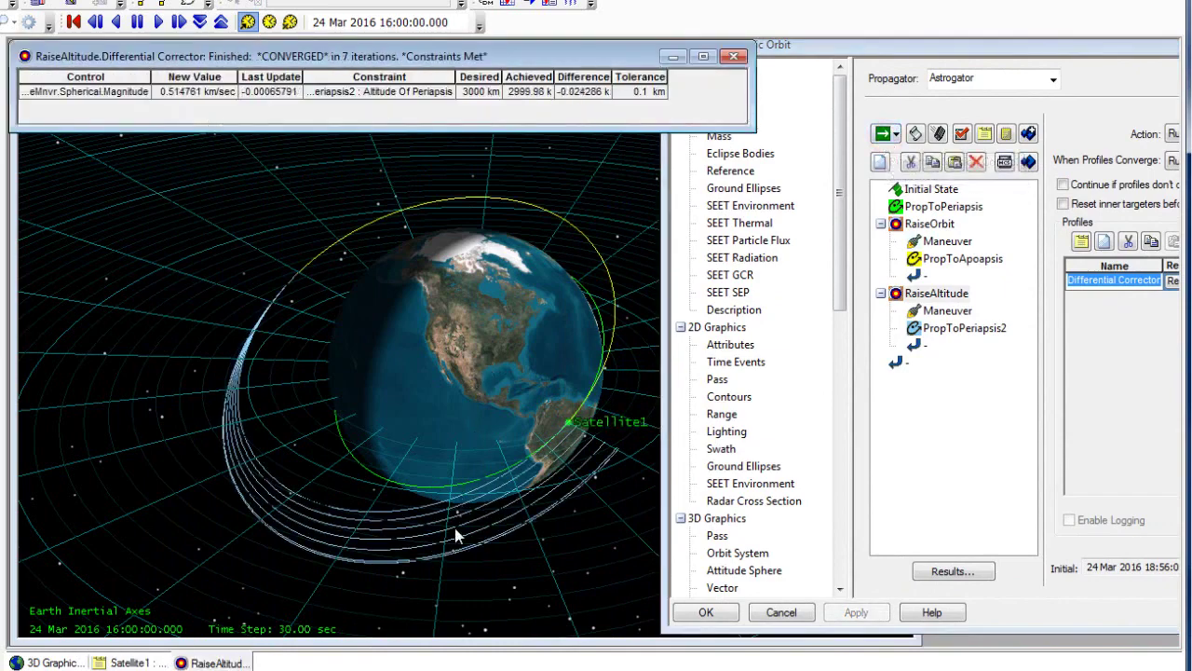
{"action": "left_click_drag", "start_coordinate": [433, 538], "coordinate": [523, 560]}
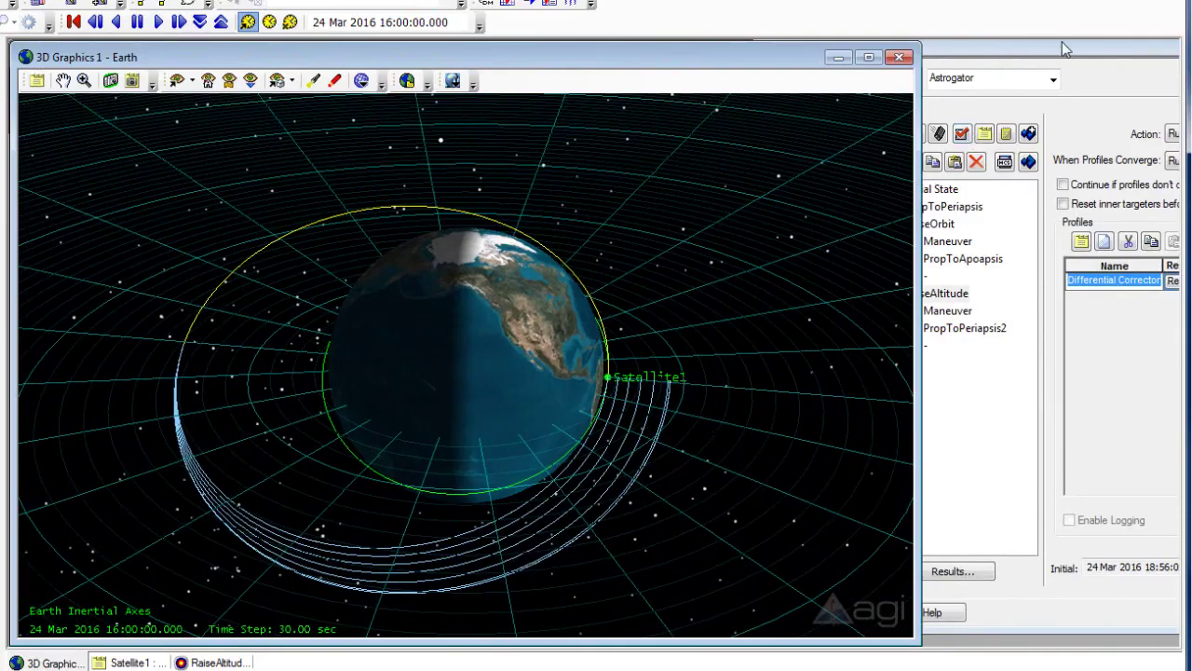
Apply the targeter's profile changes to RaiseAltitude and check the Delta V Magnitude of its Maneuver.
{"action": "left_click_drag", "start_coordinate": [1055, 54], "coordinate": [702, 52]}
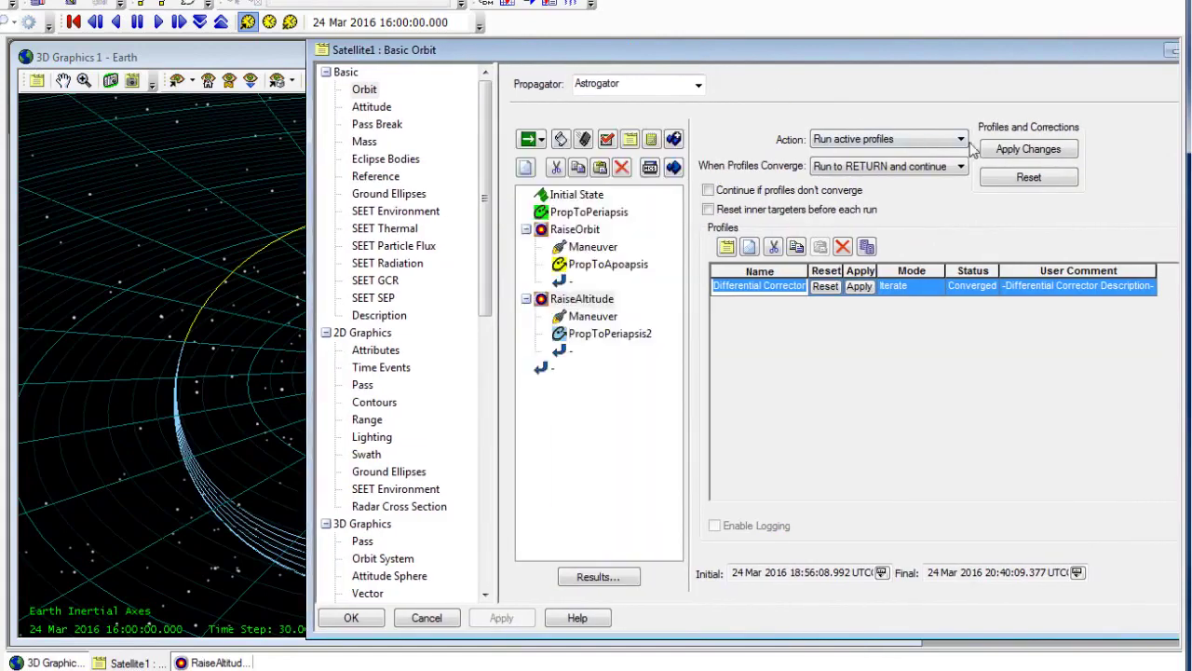
{"action": "left_click", "coordinate": [1017, 153]}
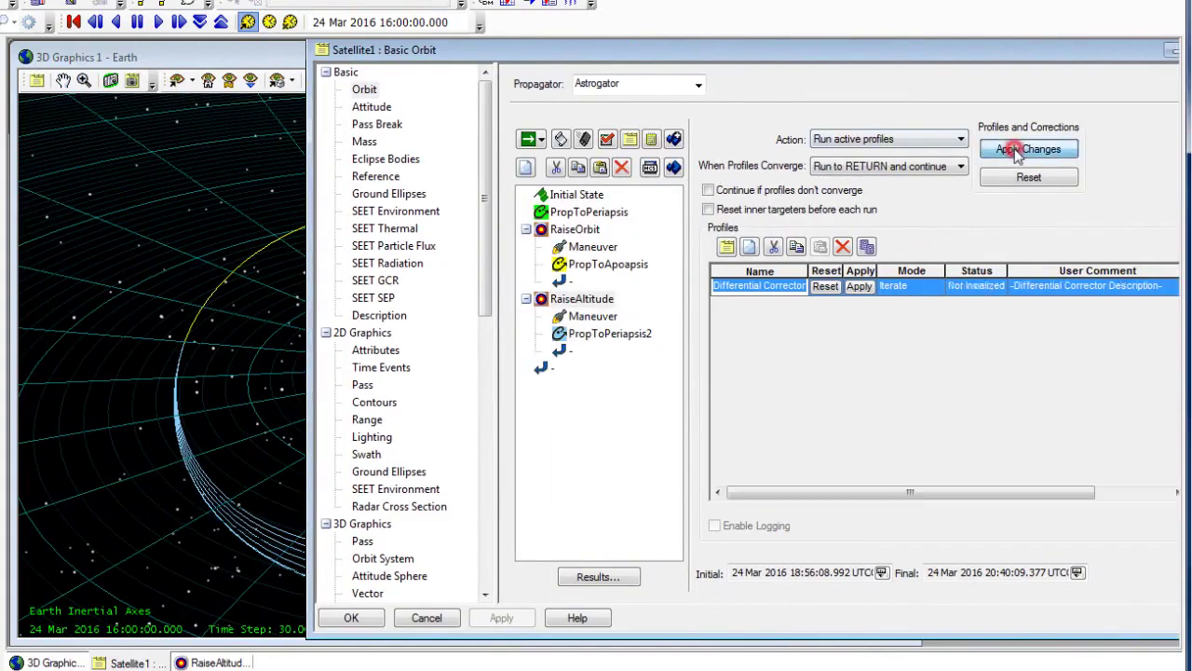
{"action": "left_click", "coordinate": [593, 317]}
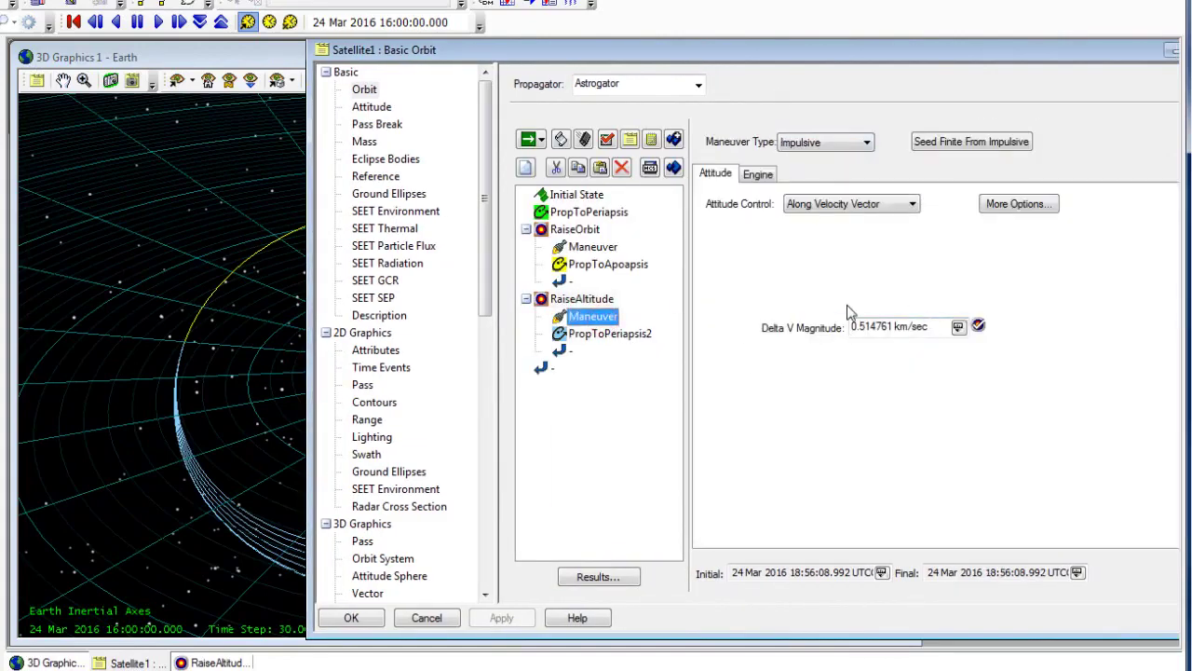
Set RaiseAltitude's action to Run nominal sequence and rerun the mission control sequence.
{"action": "left_click", "coordinate": [580, 299]}
{"action": "left_click", "coordinate": [951, 138]}
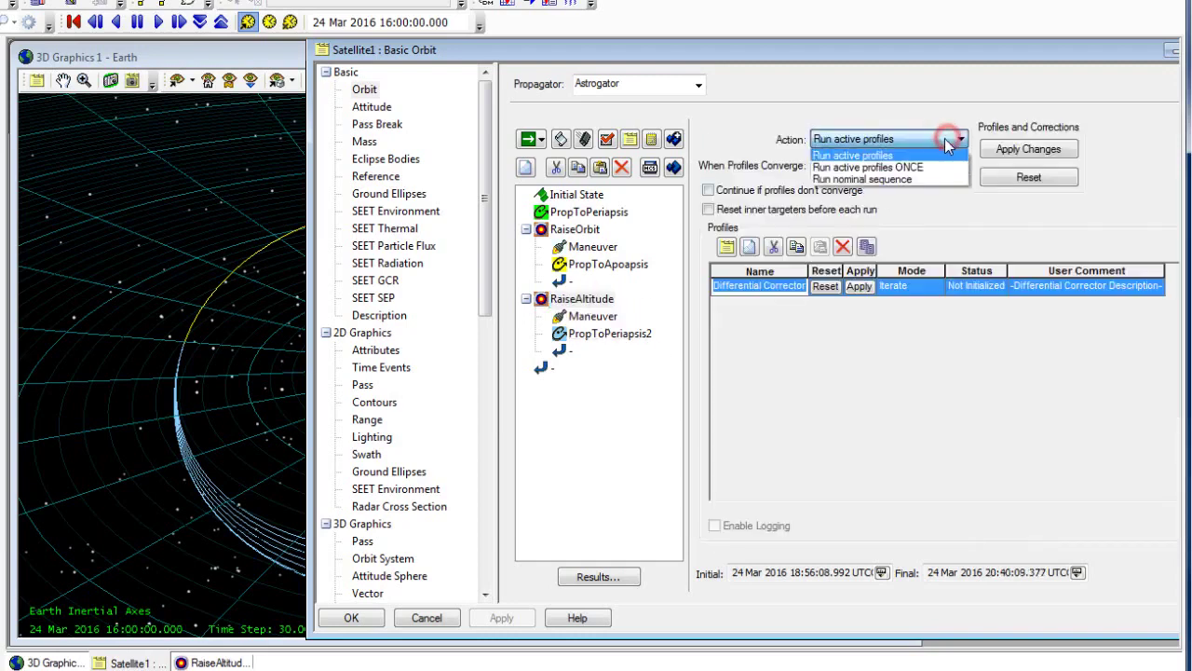
{"action": "left_click", "coordinate": [906, 178]}
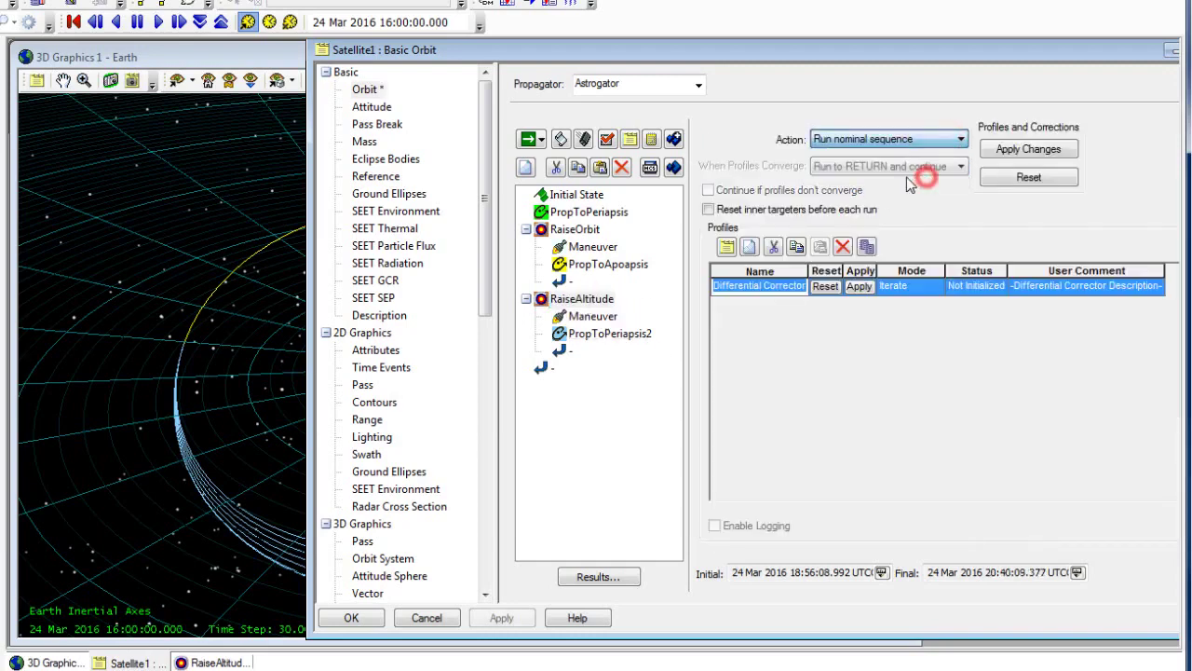
{"action": "left_click", "coordinate": [529, 140]}
{"action": "left_click_drag", "start_coordinate": [487, 59], "coordinate": [902, 50]}
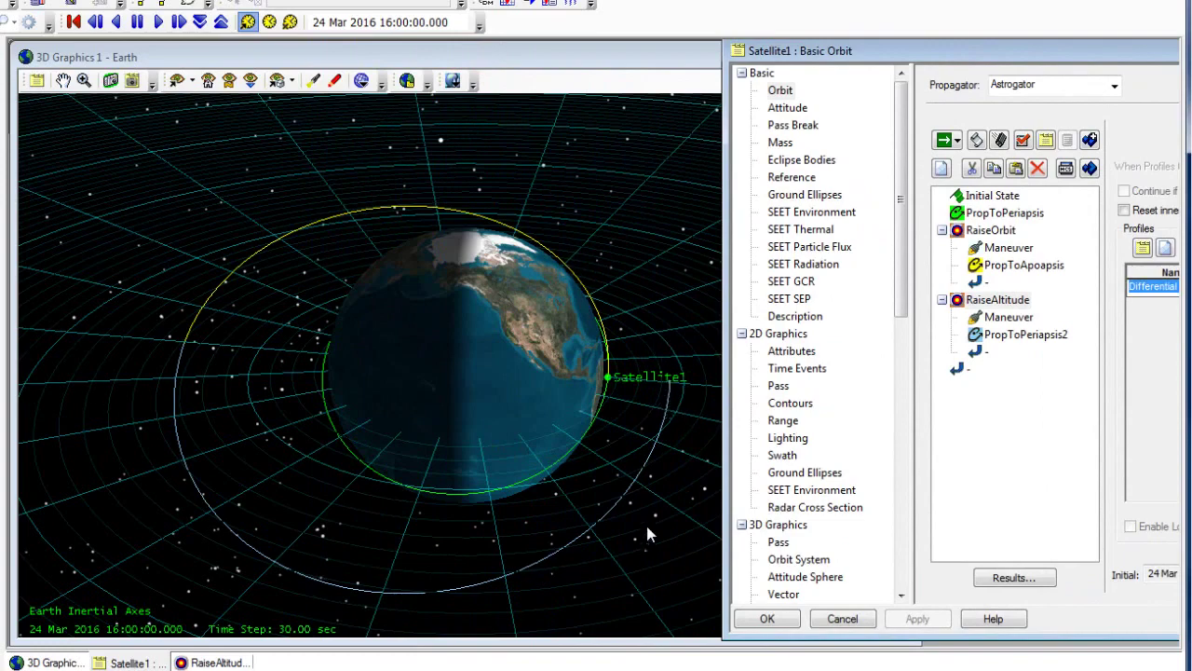
Add a Propagate segment after RaiseAltitude in the mission control sequence and rename it PropDuration.
{"action": "left_click_drag", "start_coordinate": [964, 51], "coordinate": [764, 53]}
{"action": "left_click", "coordinate": [741, 170]}
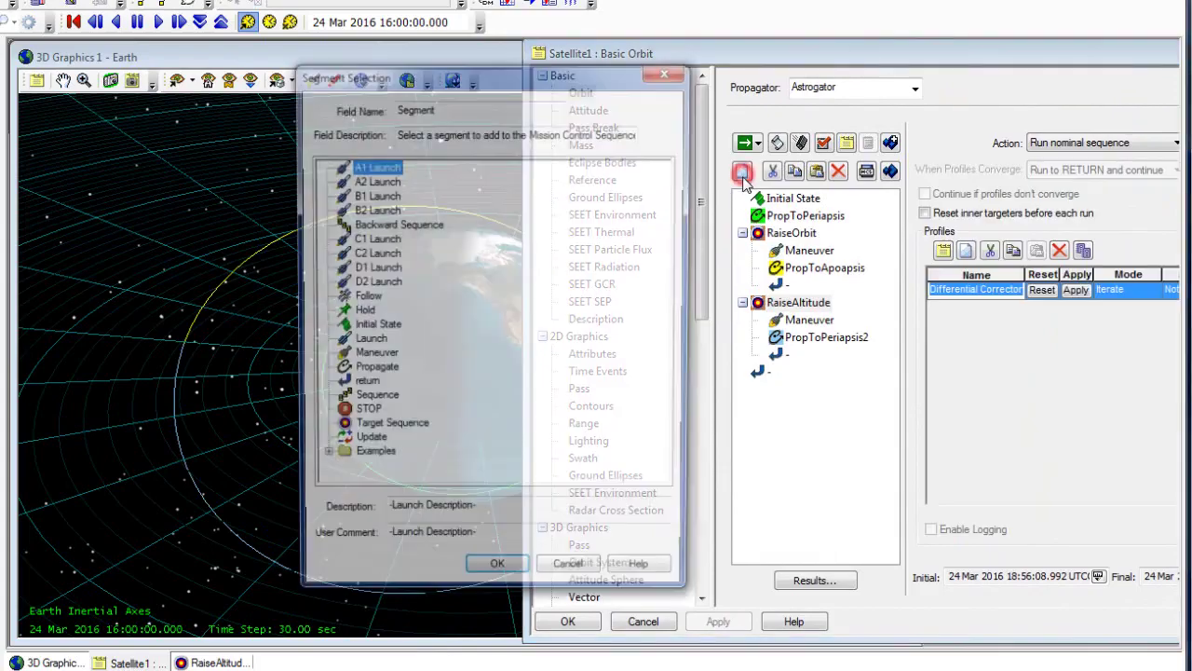
{"action": "left_click", "coordinate": [373, 369]}
{"action": "left_click", "coordinate": [499, 576]}
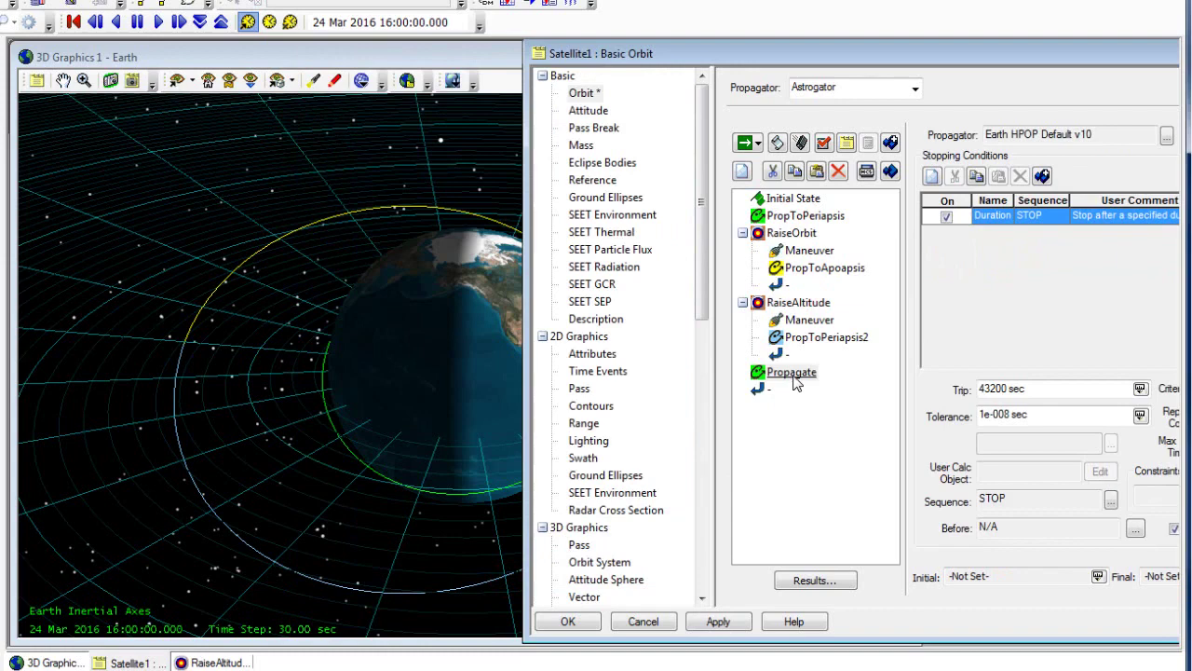
{"action": "right_click", "coordinate": [795, 384]}
{"action": "left_click", "coordinate": [834, 334]}
{"action": "type", "text": "P"}
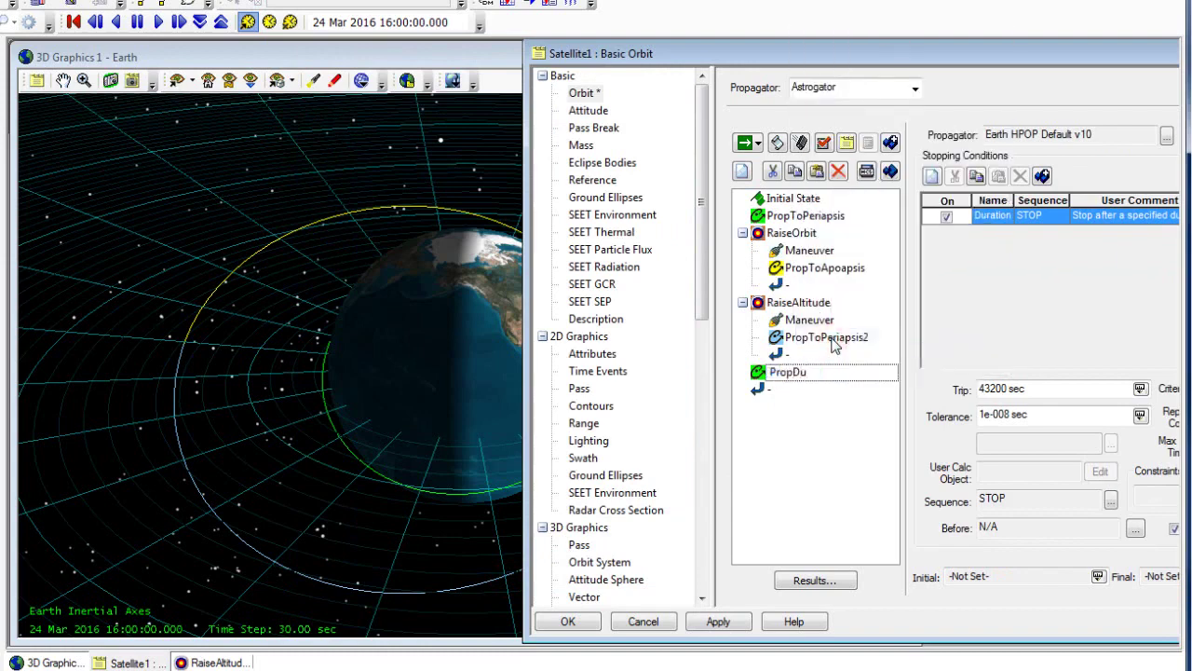
Set the color of the PropDuration segment to red.
{"action": "double_click", "coordinate": [773, 373]}
{"action": "left_click", "coordinate": [528, 263]}
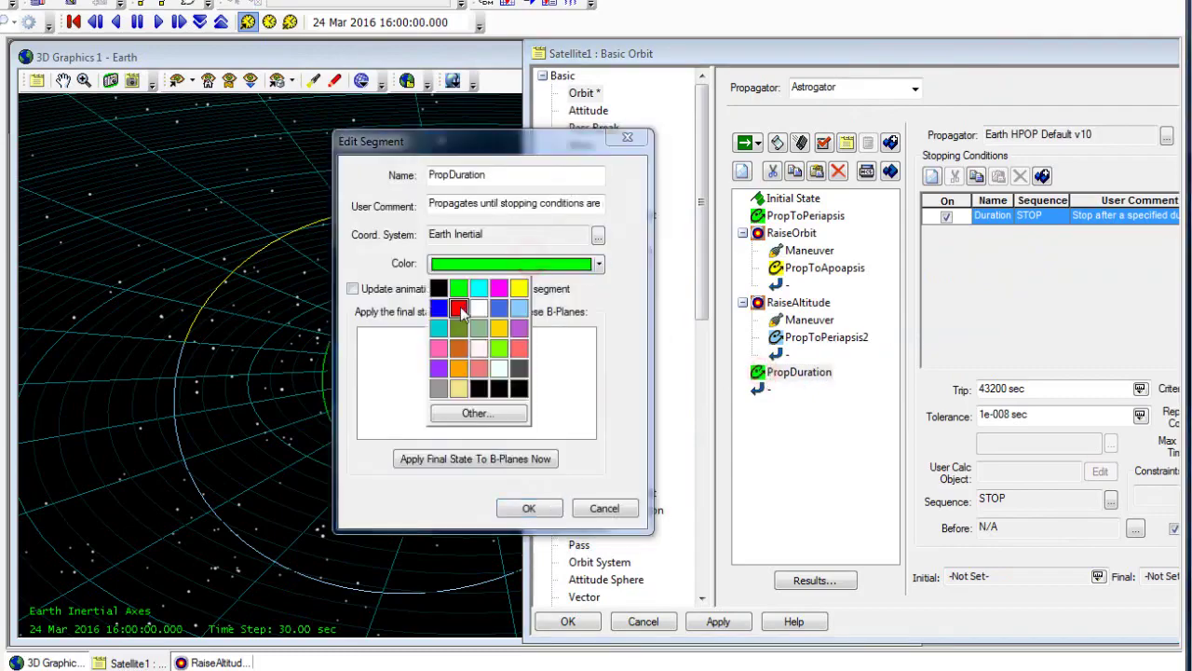
{"action": "left_click", "coordinate": [458, 307]}
{"action": "left_click", "coordinate": [528, 507]}
Change the unit of PropDuration's Duration trip value to days and set the value to 2 days.
{"action": "left_click_drag", "start_coordinate": [1040, 60], "coordinate": [896, 62]}
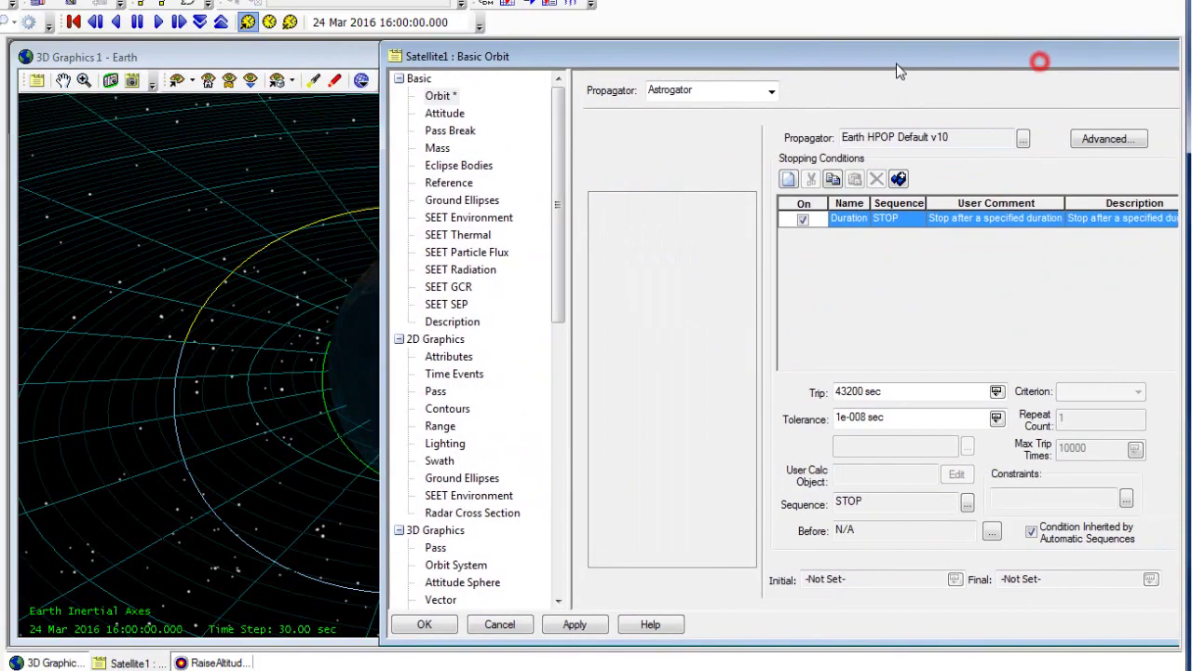
{"action": "left_click", "coordinate": [995, 392]}
{"action": "left_click", "coordinate": [941, 492]}
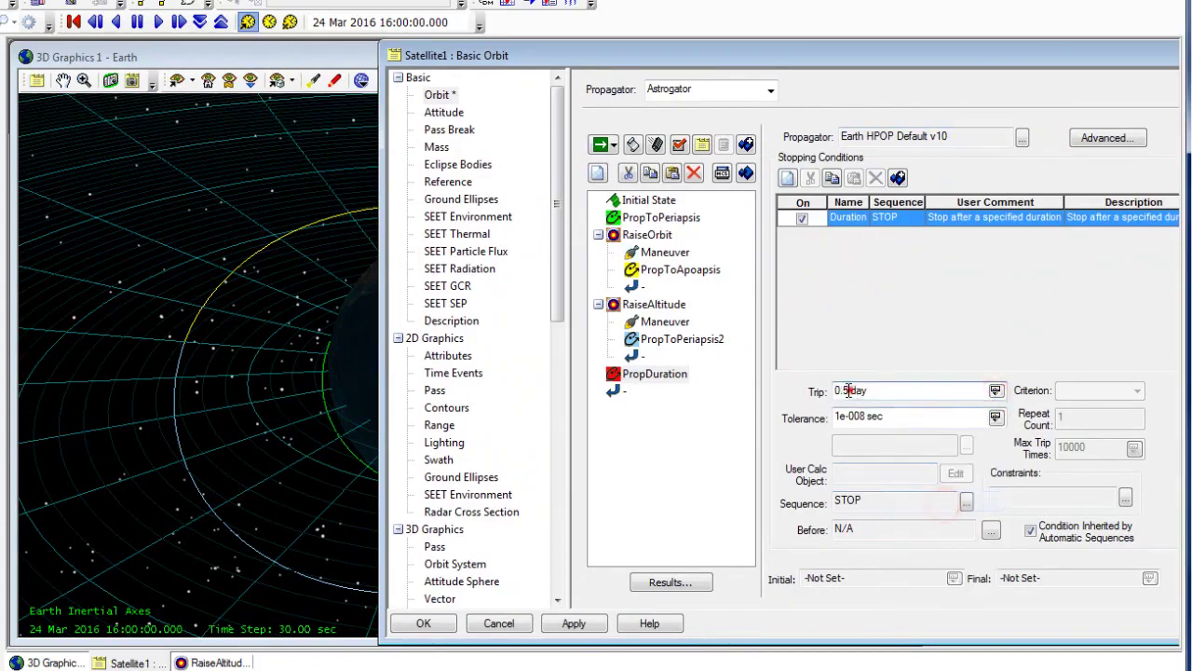
{"action": "double_click", "coordinate": [848, 390]}
{"action": "type", "text": "2"}
Run the entire mission control sequence and view the propagated final orbit in 3D.
{"action": "left_click_drag", "start_coordinate": [780, 66], "coordinate": [1152, 63]}
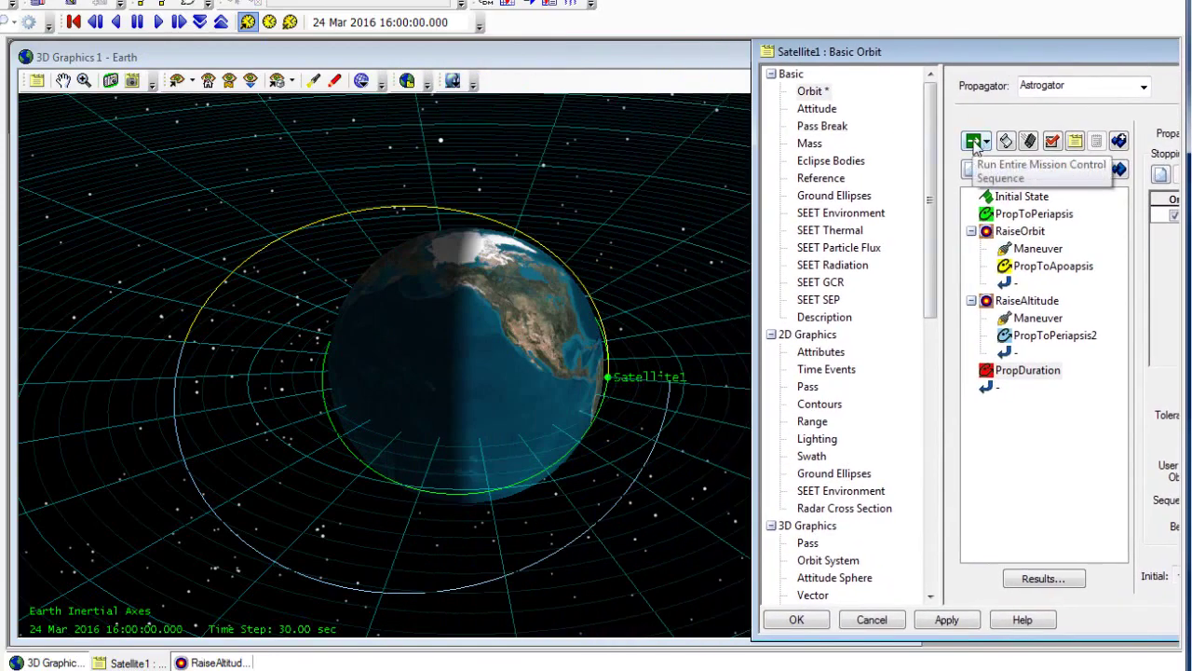
{"action": "left_click", "coordinate": [973, 142]}
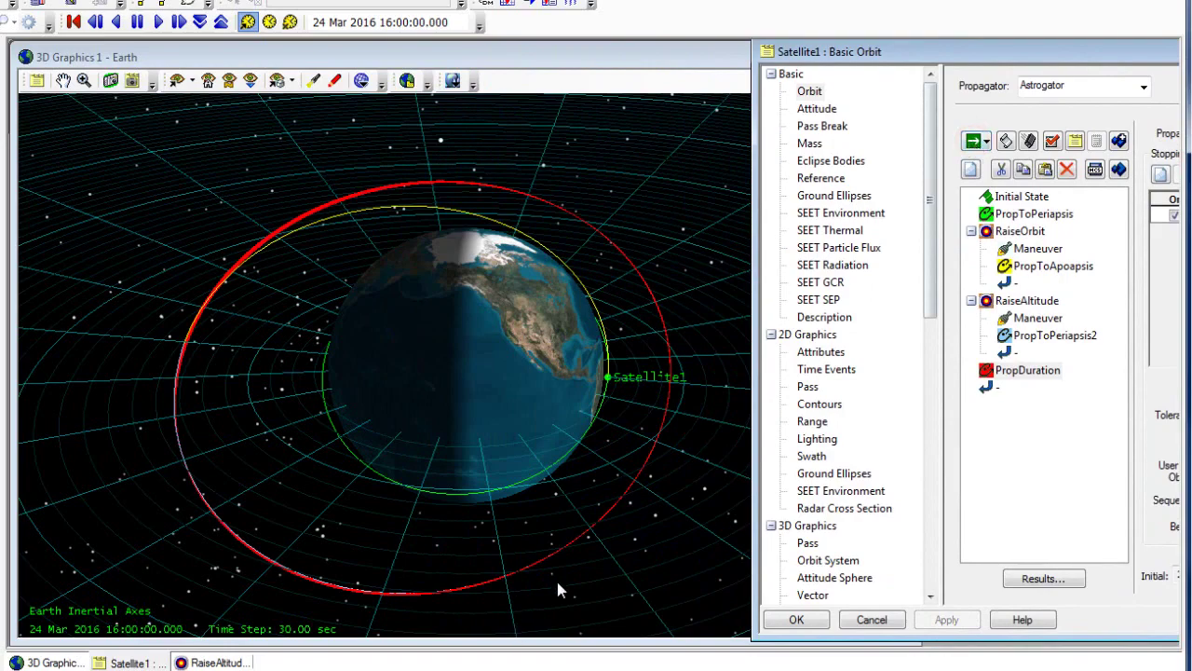
{"action": "left_click_drag", "start_coordinate": [558, 582], "coordinate": [502, 560]}
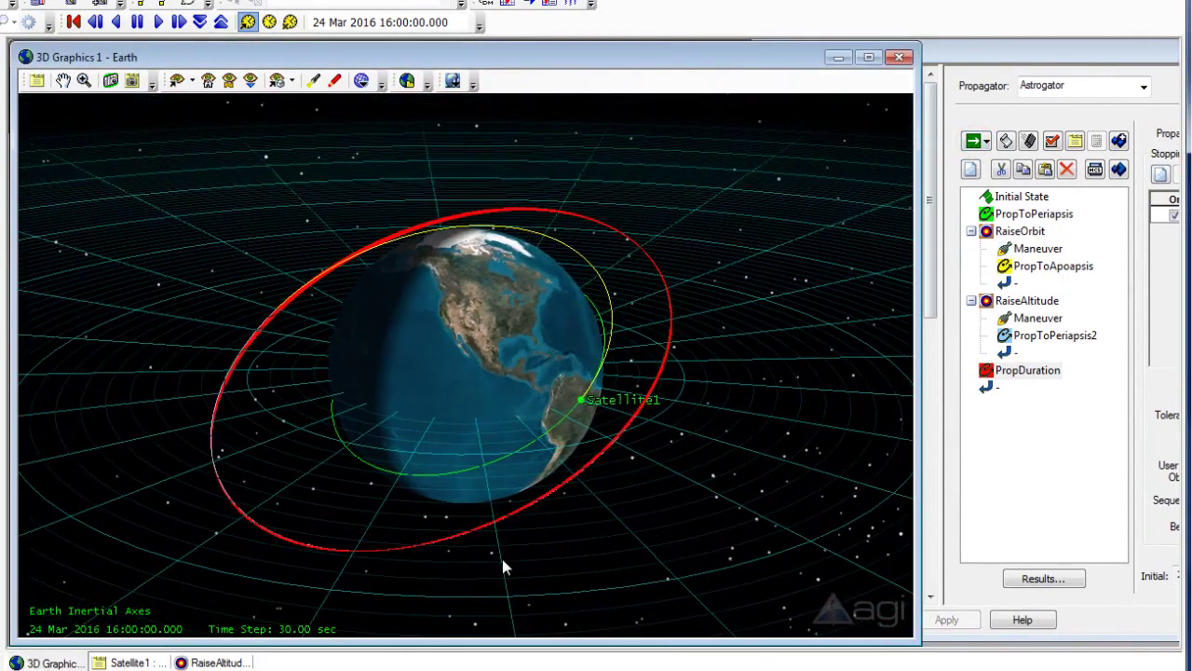